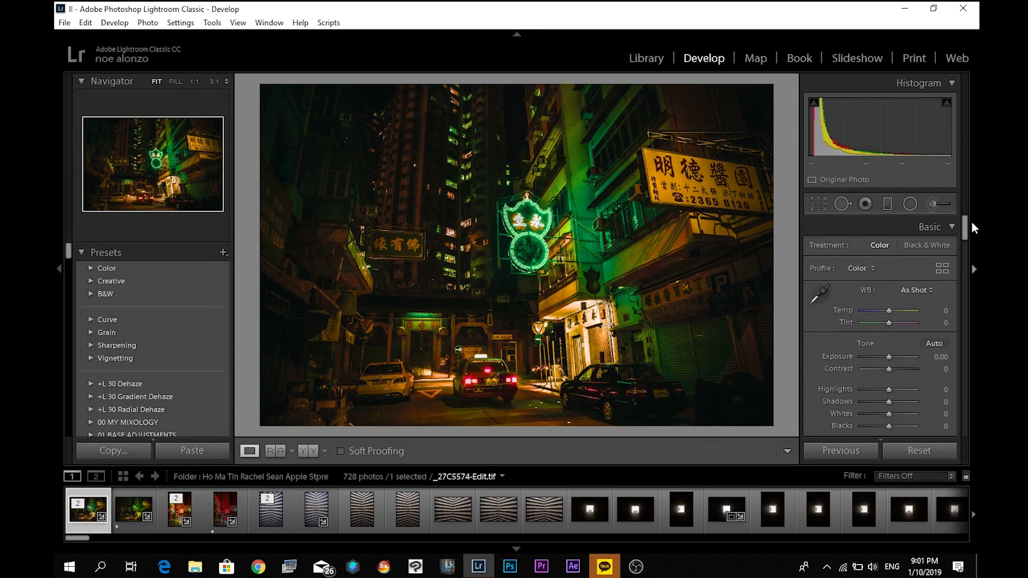
# - Try a Sharpening Amount of 64 on the night street photo and reset it
pyautogui.moveTo(972, 222); pyautogui.dragTo(978, 320)
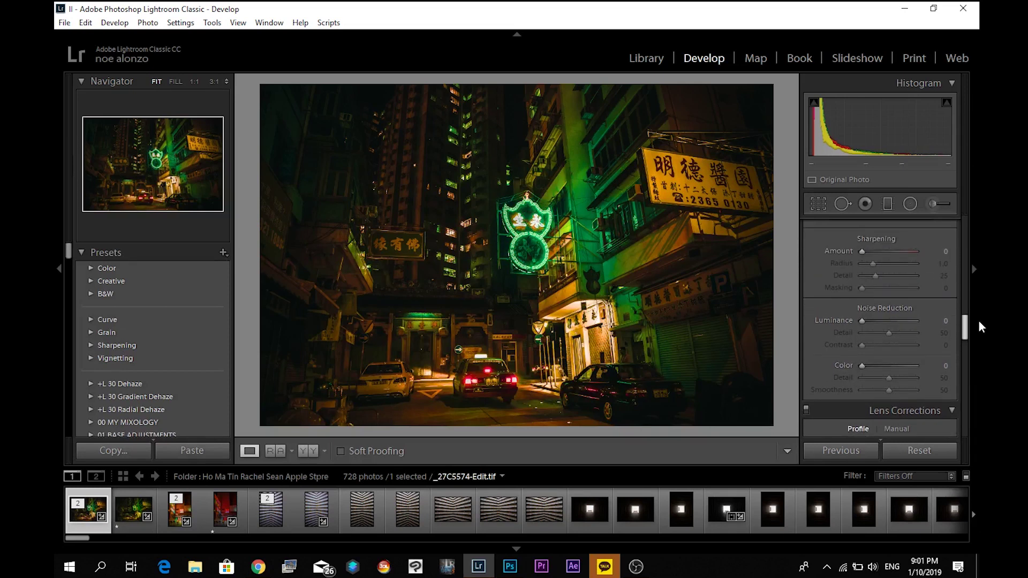
pyautogui.click(879, 251)
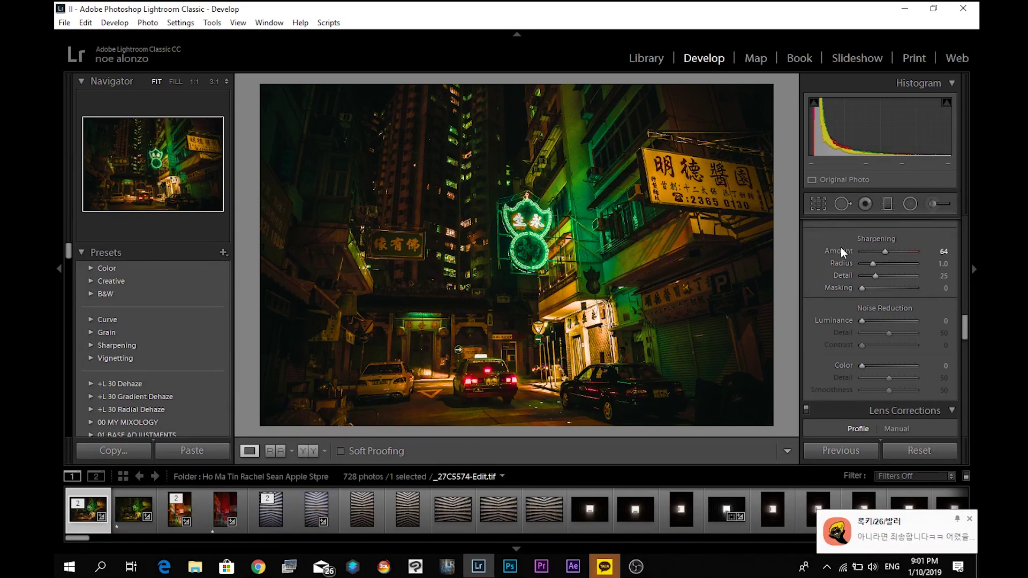
pyautogui.doubleClick(838, 255)
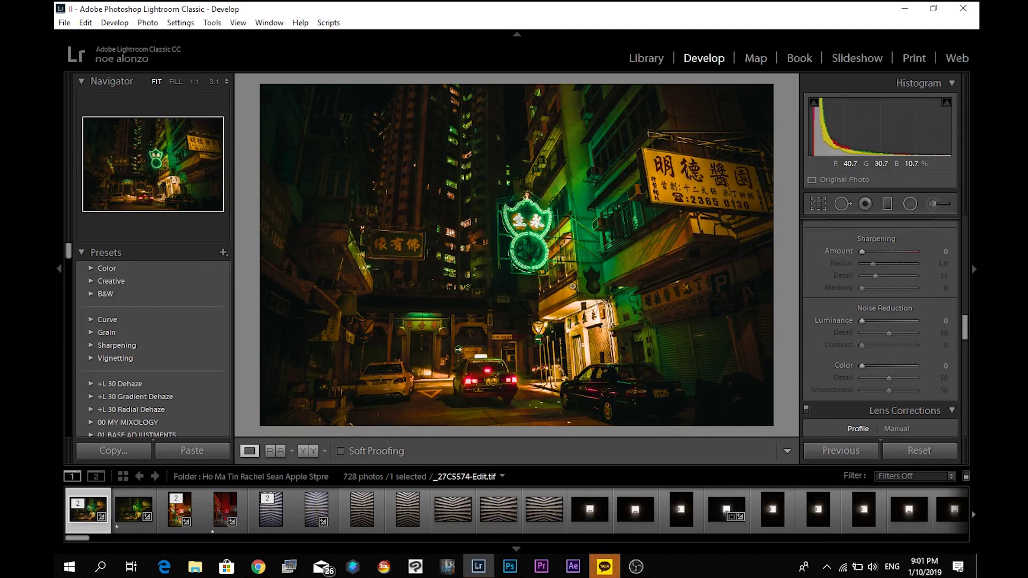
# - Open a copy of the street photo with Lightroom adjustments in Adobe Photoshop CC 2019 for editing
pyautogui.click(510, 566)
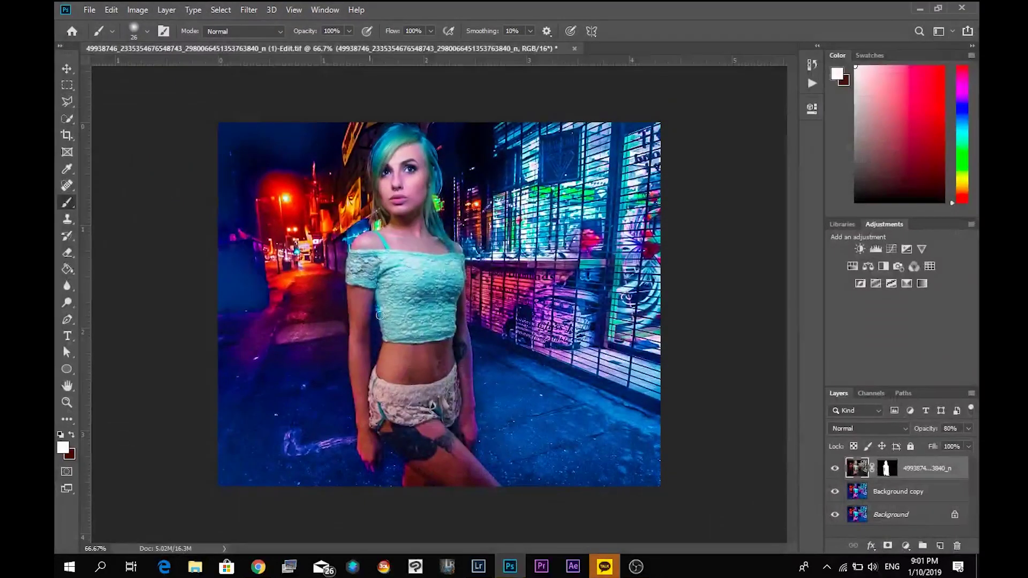
pyautogui.click(478, 566)
pyautogui.rightClick(506, 252)
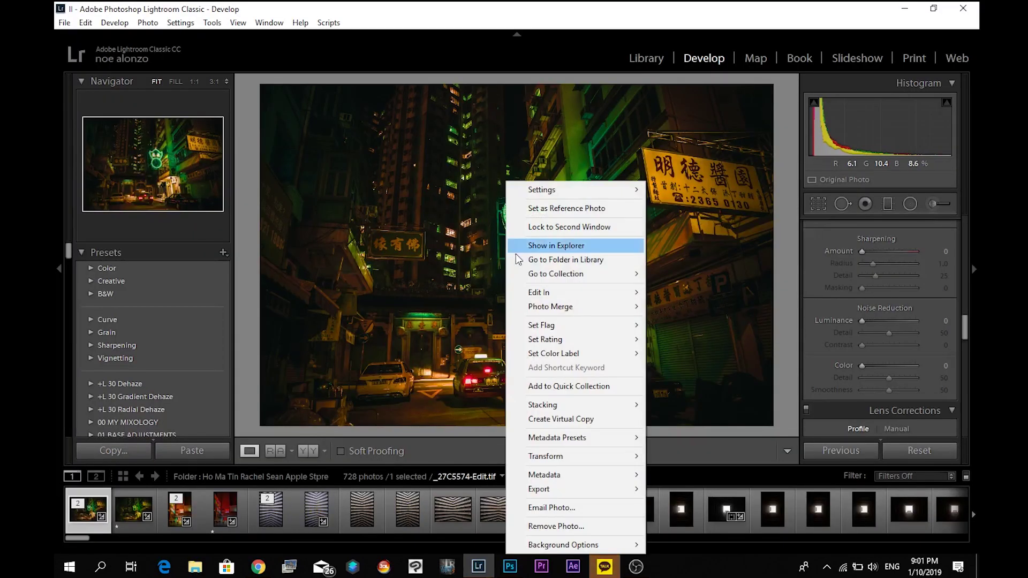
pyautogui.moveTo(555, 294)
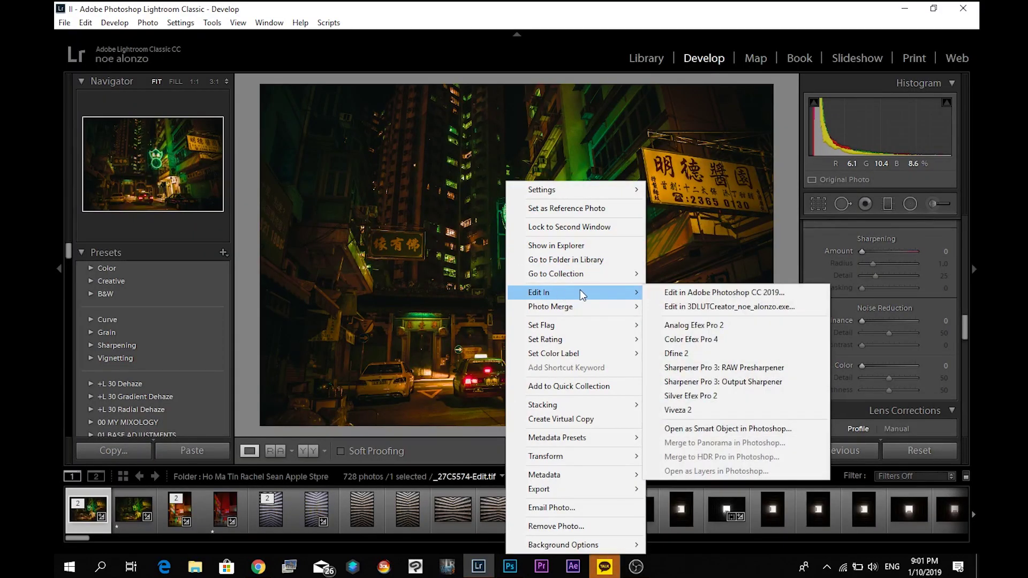
pyautogui.click(667, 292)
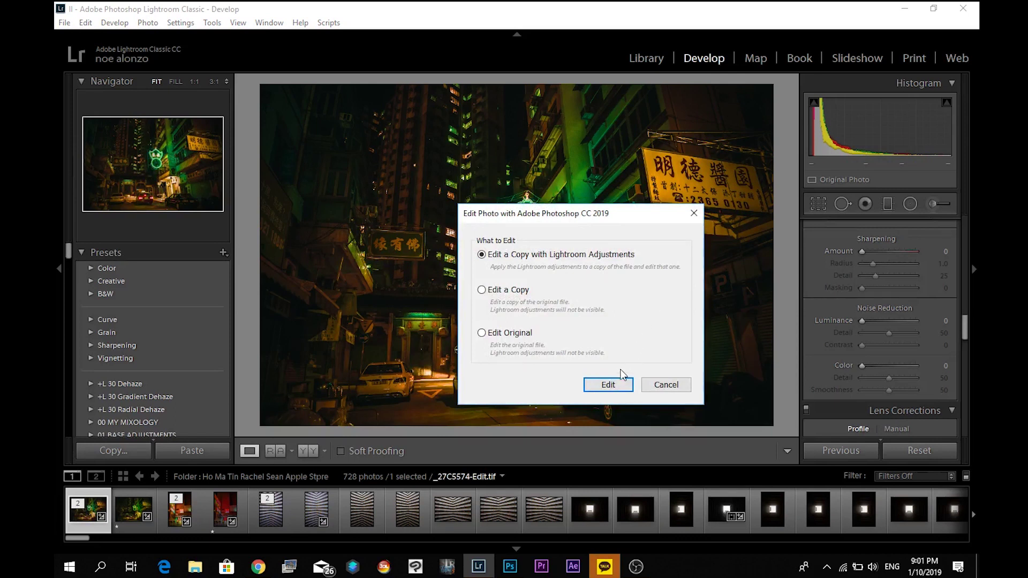
pyautogui.click(608, 385)
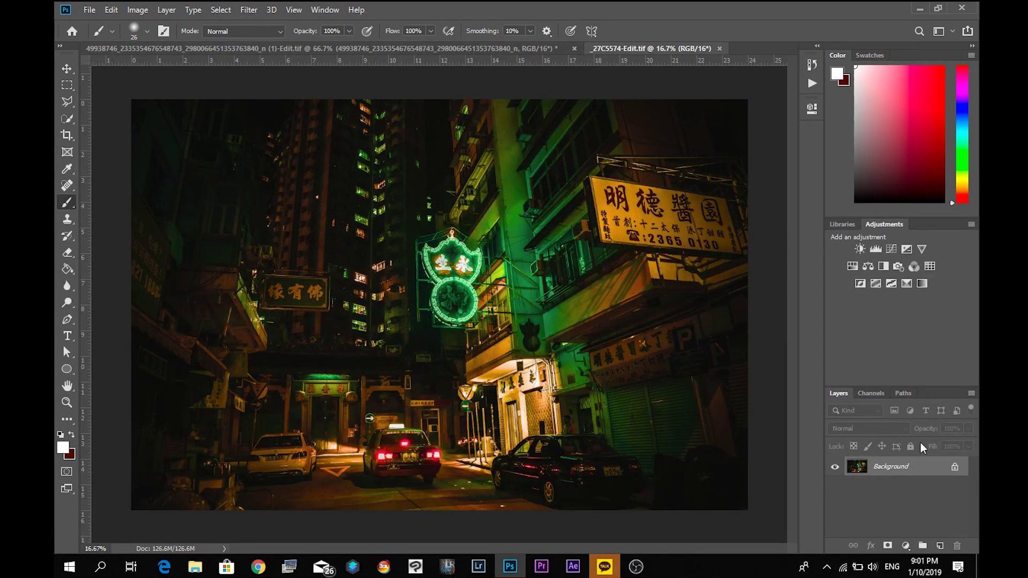
# - Duplicate the Background layer and apply a High Pass filter with a 4.4-pixel radius to the copy
pyautogui.moveTo(912, 468); pyautogui.dragTo(943, 544)
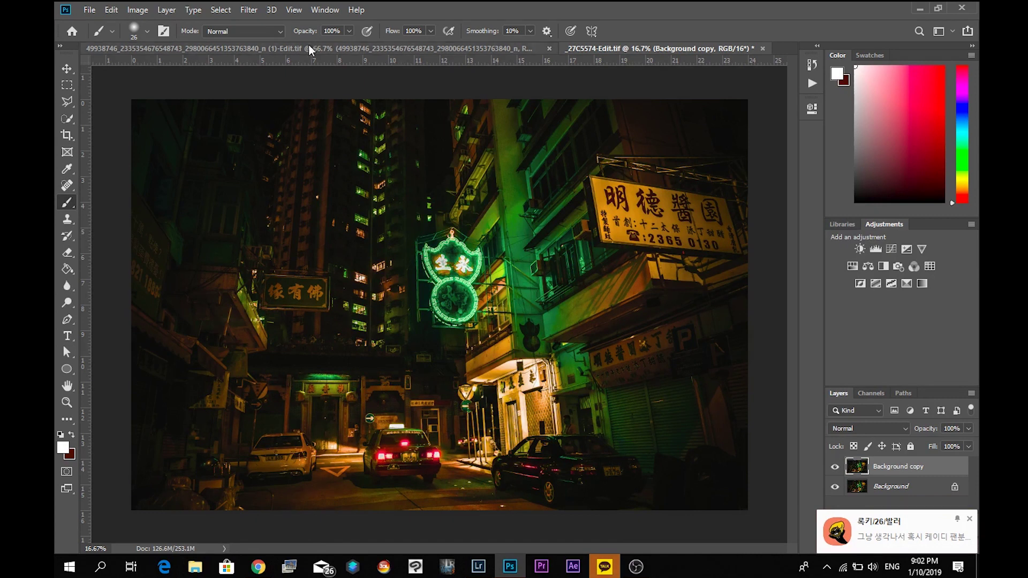
pyautogui.click(251, 11)
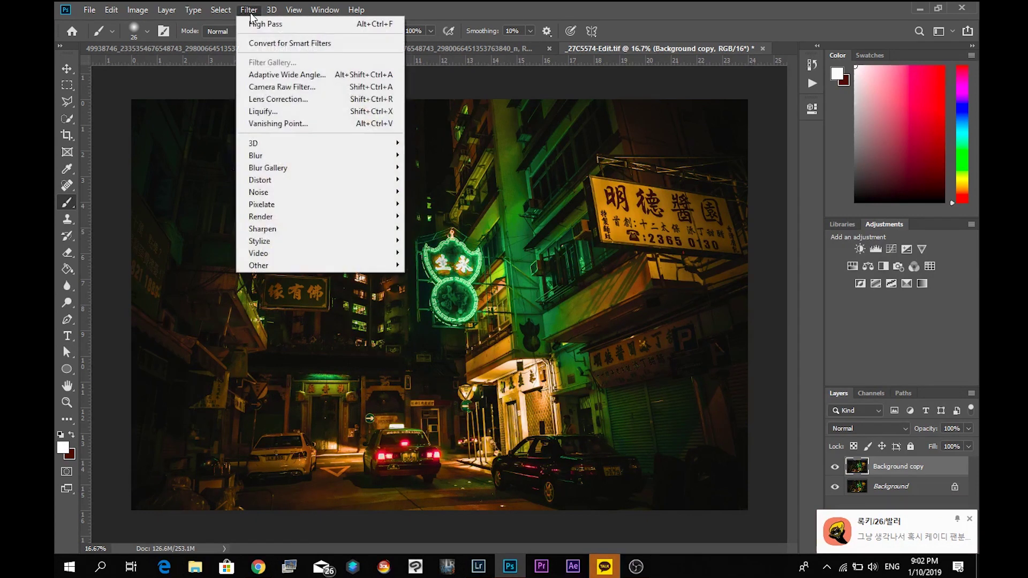
pyautogui.moveTo(275, 266)
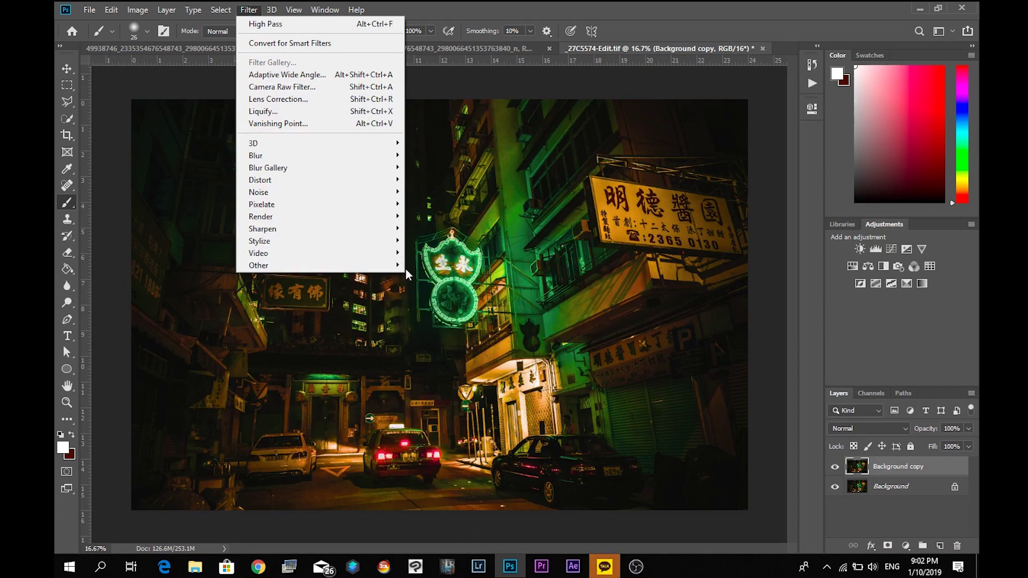
pyautogui.moveTo(399, 270)
pyautogui.click(438, 282)
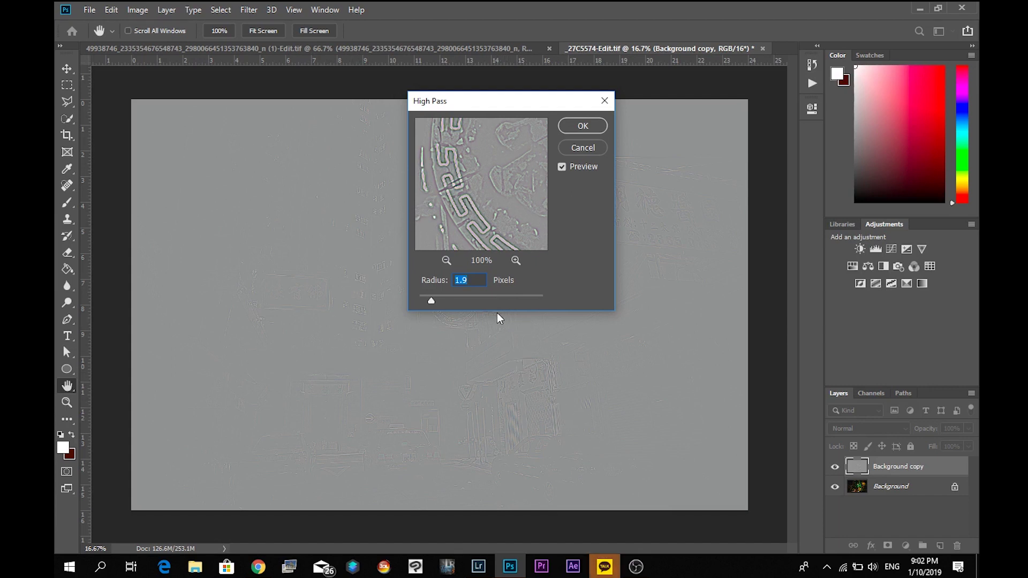
pyautogui.moveTo(431, 302); pyautogui.dragTo(444, 304)
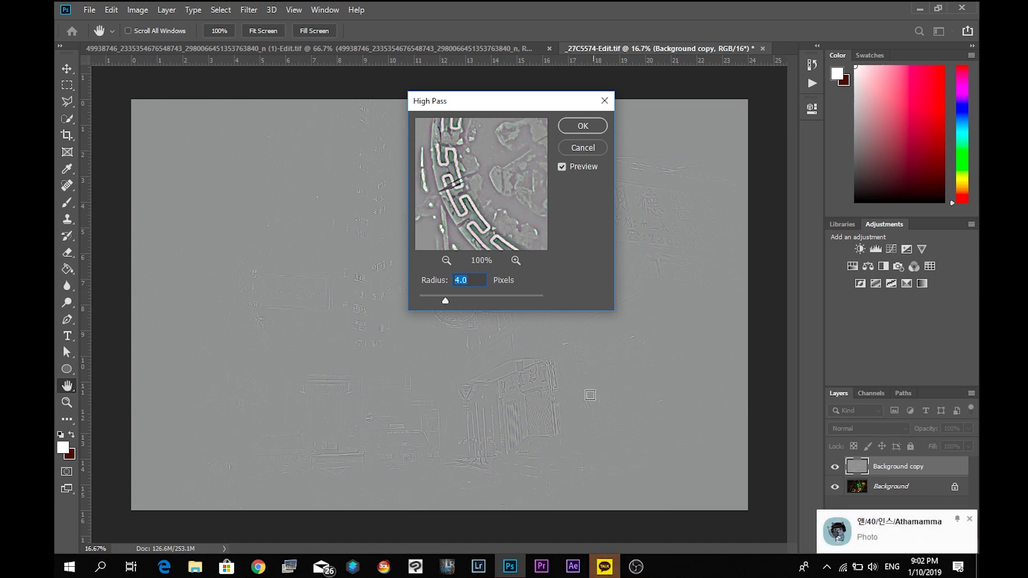
pyautogui.moveTo(445, 303)
pyautogui.mouseDown()
pyautogui.moveTo(500, 300)
pyautogui.moveTo(457, 299)
pyautogui.mouseUp()
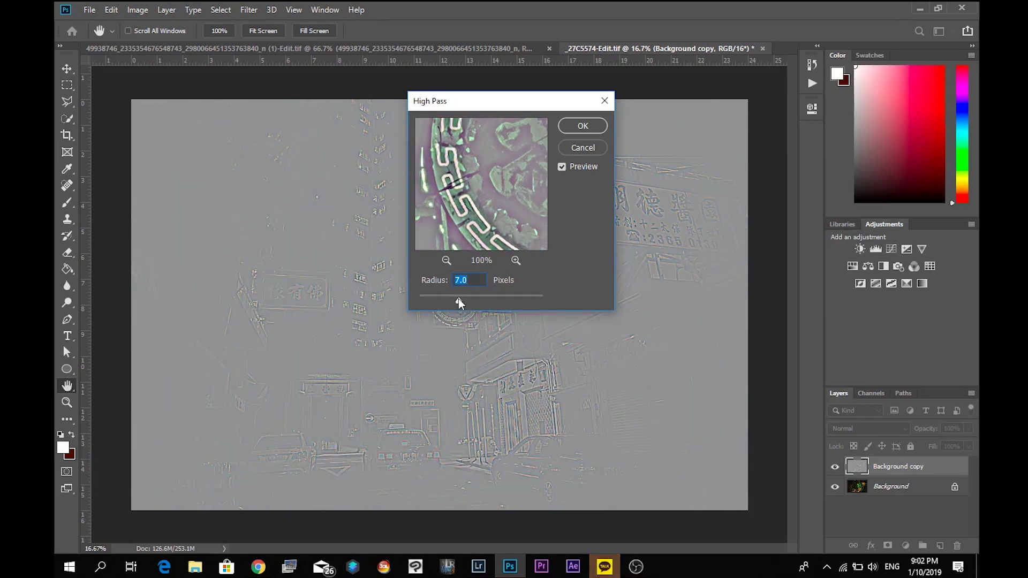
pyautogui.moveTo(458, 299); pyautogui.dragTo(452, 298)
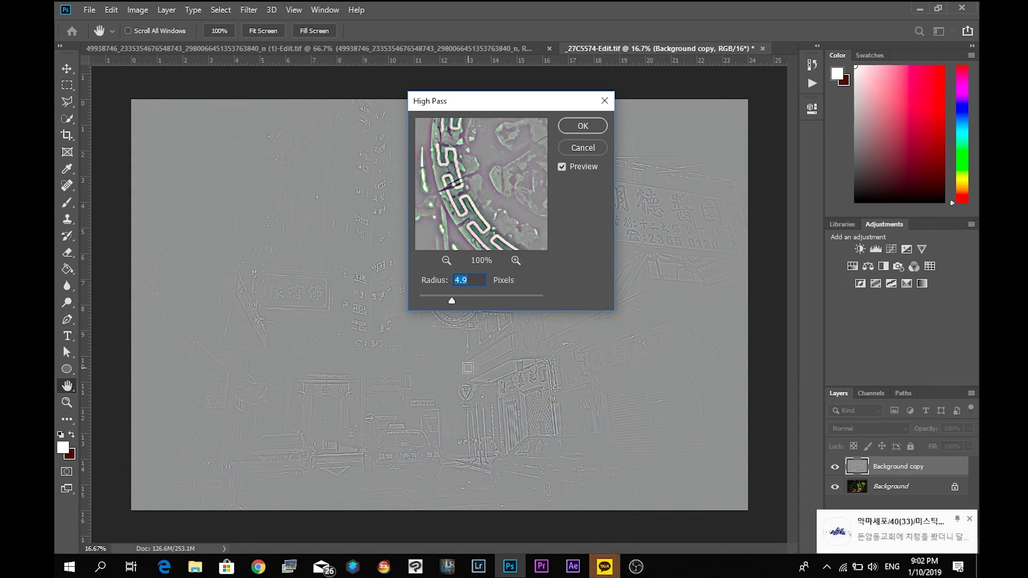
pyautogui.moveTo(493, 107); pyautogui.dragTo(750, 236)
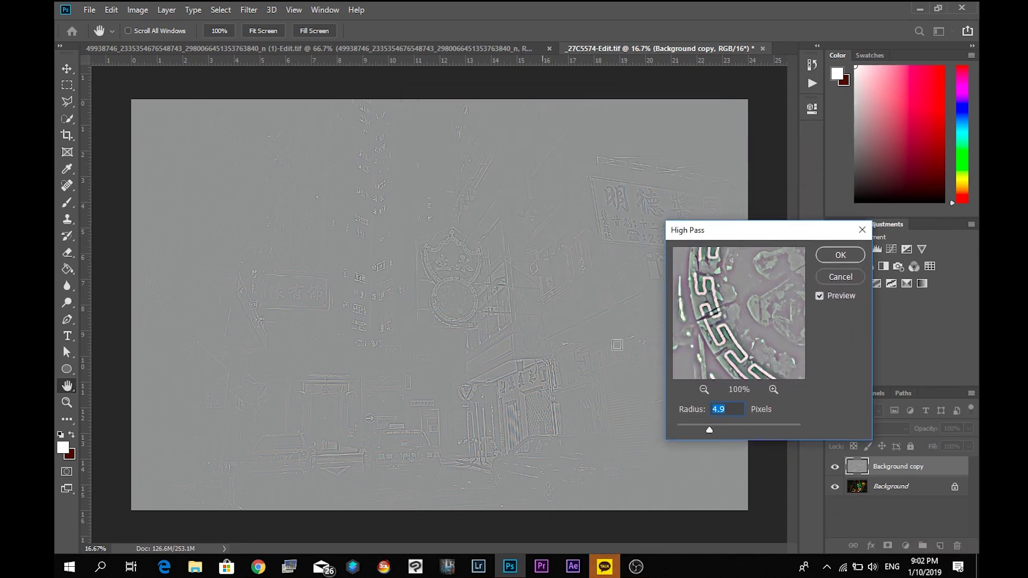
pyautogui.moveTo(708, 429); pyautogui.dragTo(706, 431)
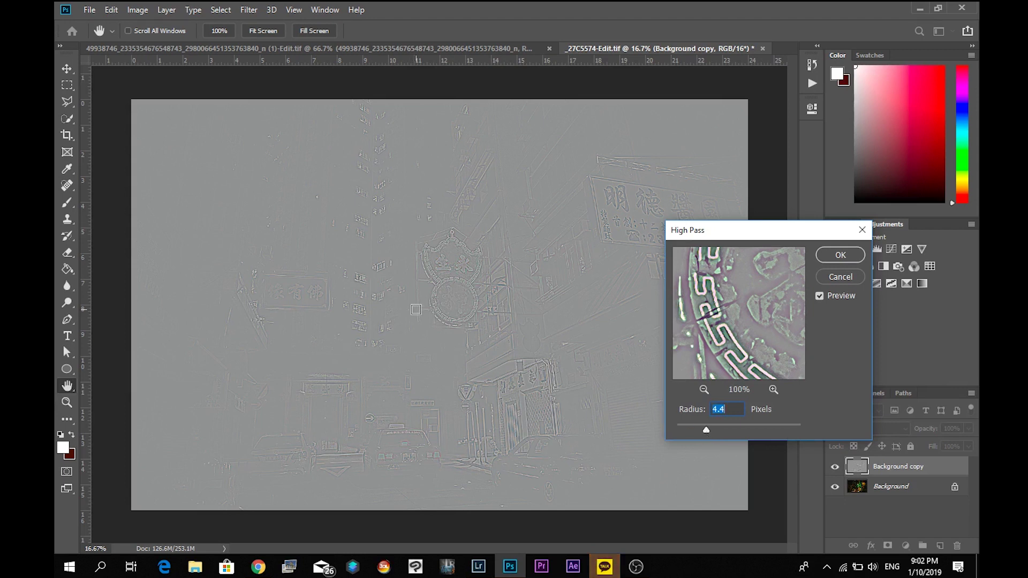
pyautogui.click(838, 257)
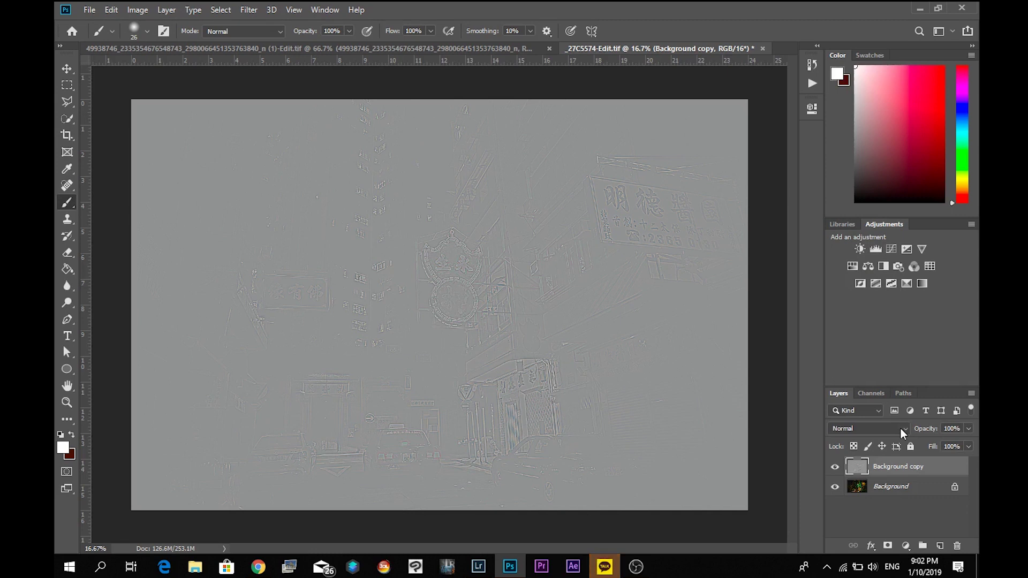
# - Set the blend mode of the High Pass layer to Overlay
pyautogui.click(904, 430)
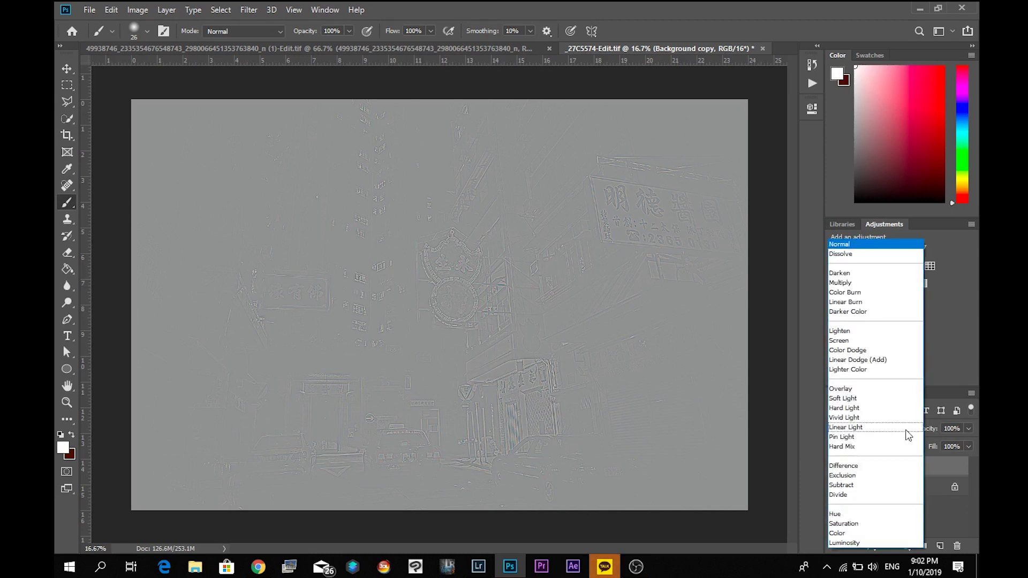
pyautogui.click(881, 389)
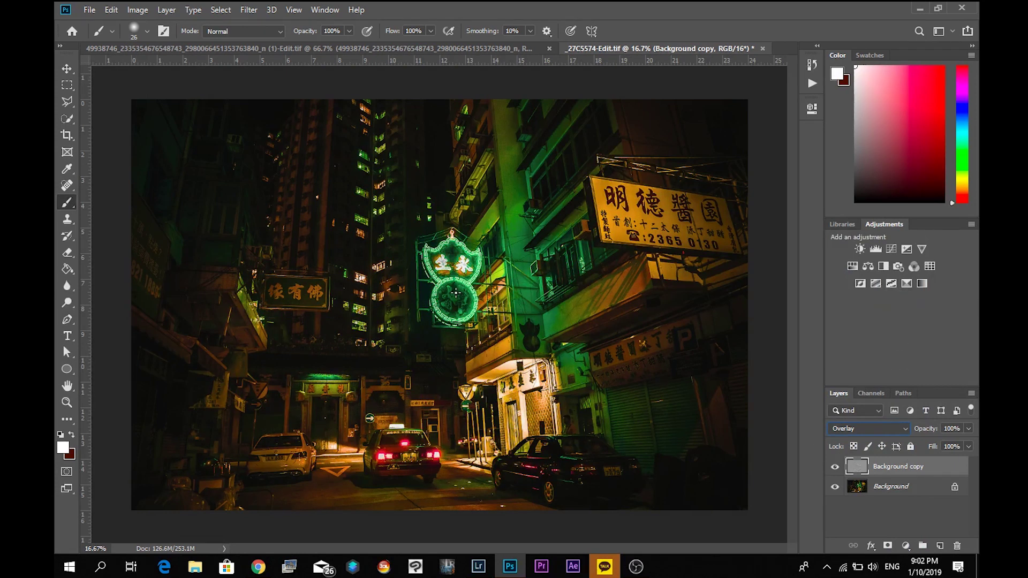
# - Compare the detail around the green neon sign with the High Pass layer hidden and shown
pyautogui.scroll(5, 455, 292)
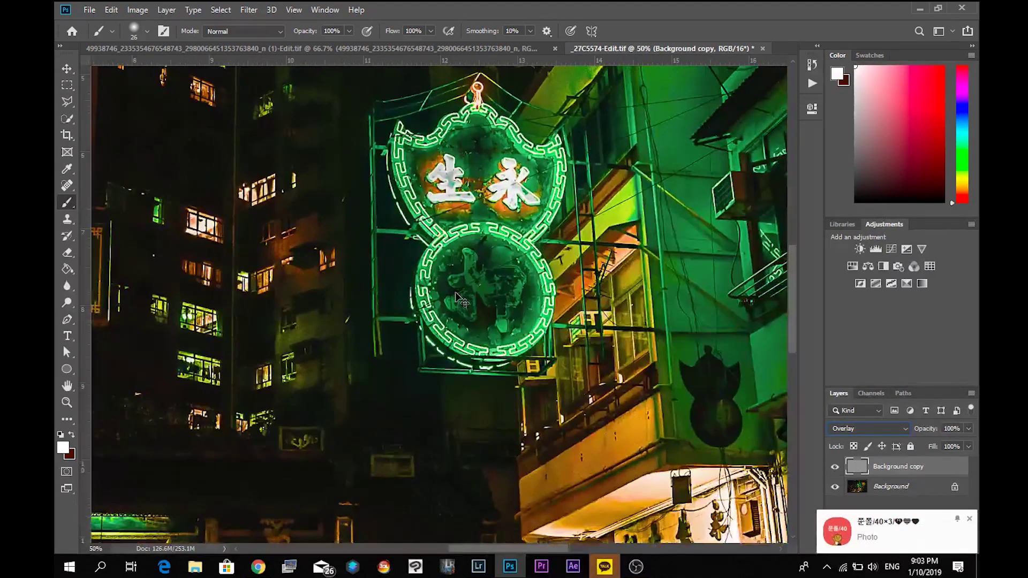
pyautogui.scroll(1, 456, 292)
pyautogui.click(833, 467)
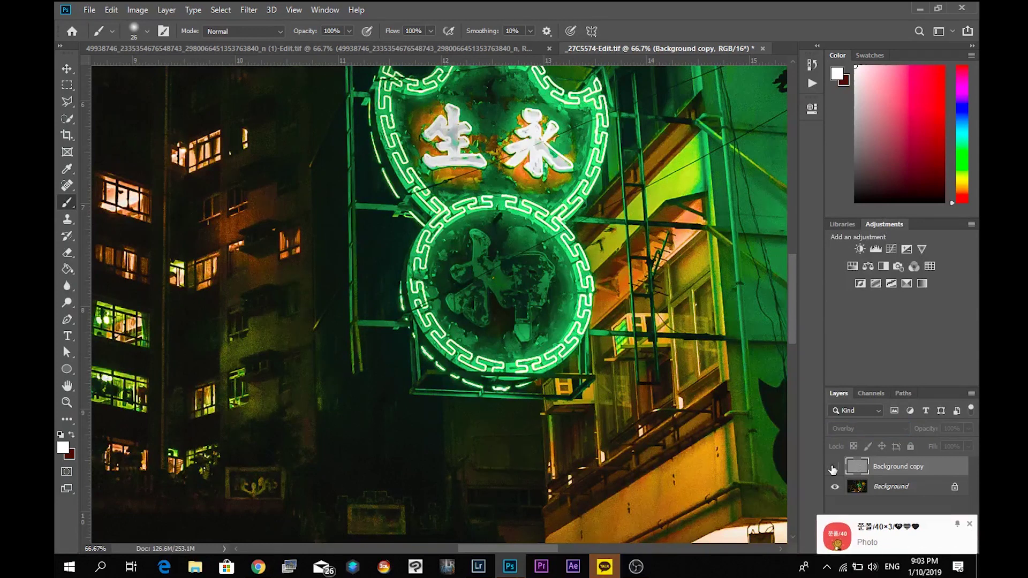
pyautogui.click(833, 466)
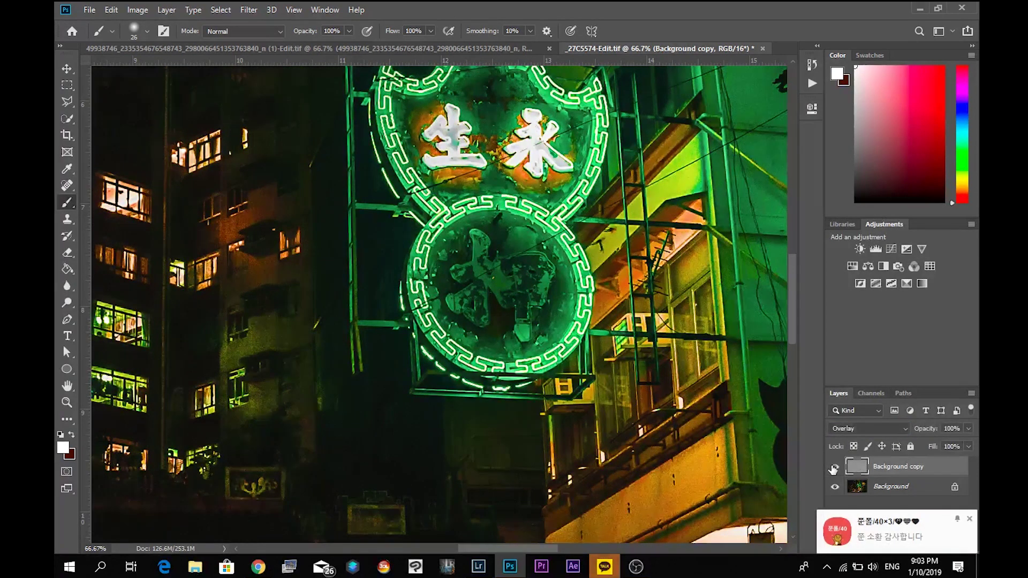
pyautogui.click(833, 466)
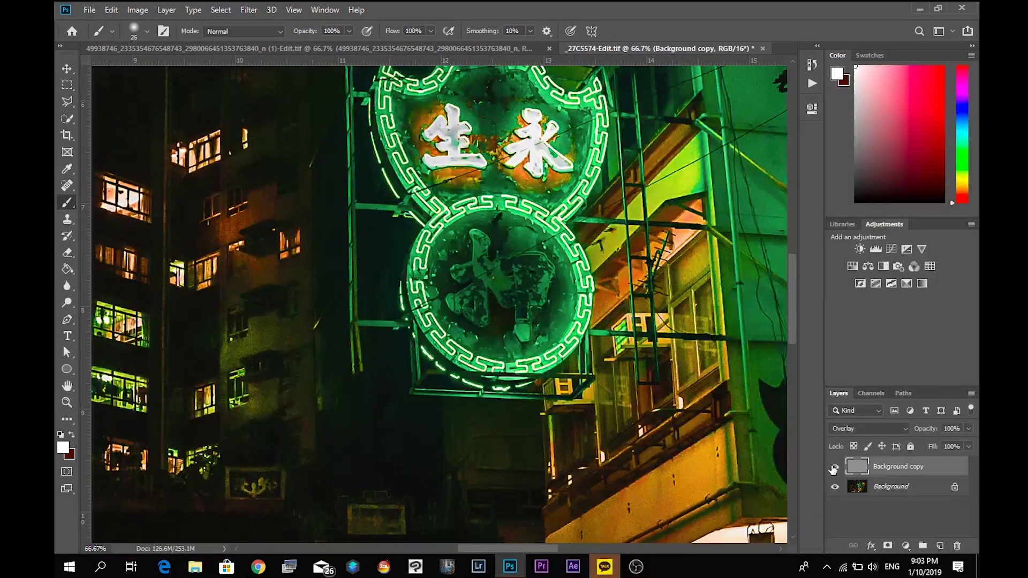
pyautogui.click(832, 467)
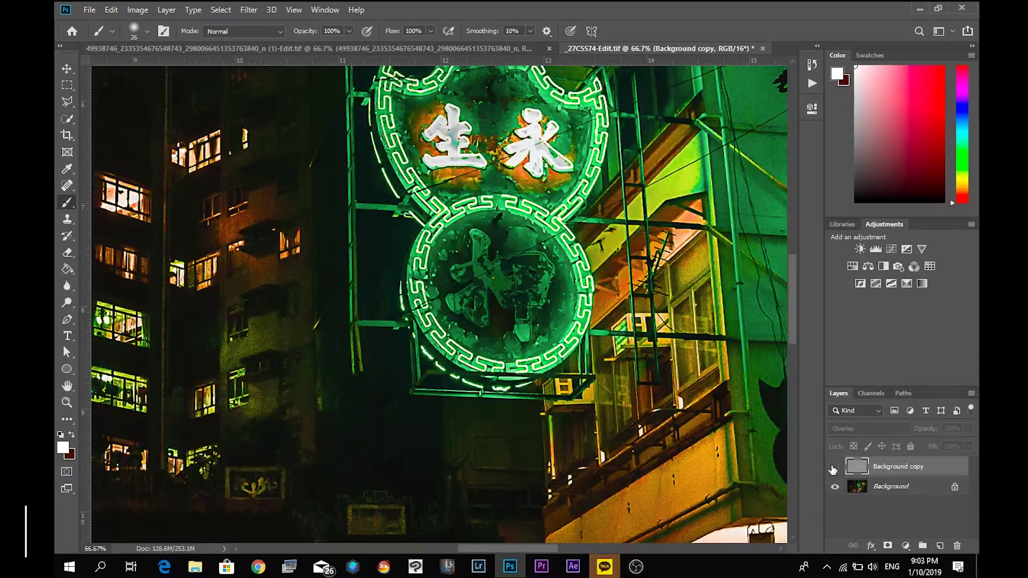
pyautogui.click(833, 469)
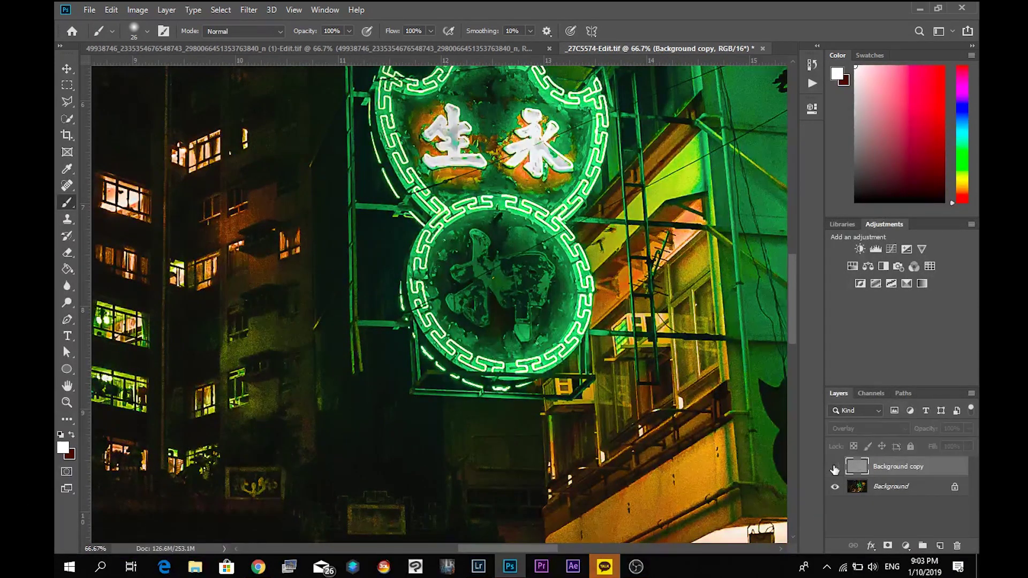
pyautogui.click(836, 470)
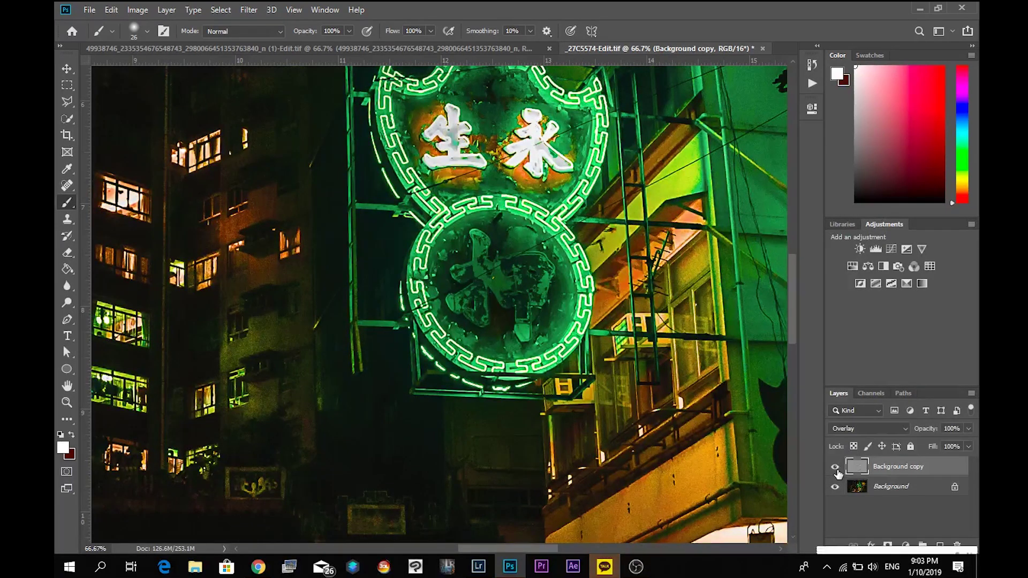
pyautogui.hotkey('ctrl', '-')
pyautogui.hotkey('ctrl', '-')
pyautogui.hotkey('ctrl', '-')
pyautogui.hotkey('ctrl', '-')
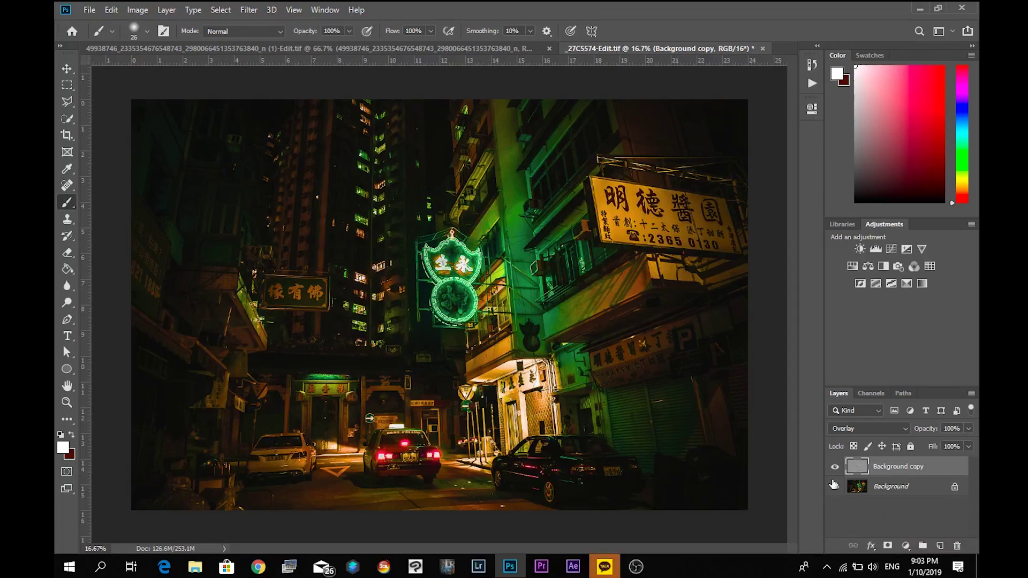
# - Switch to the document of the woman with teal hair and merge its visible layers
pyautogui.click(484, 48)
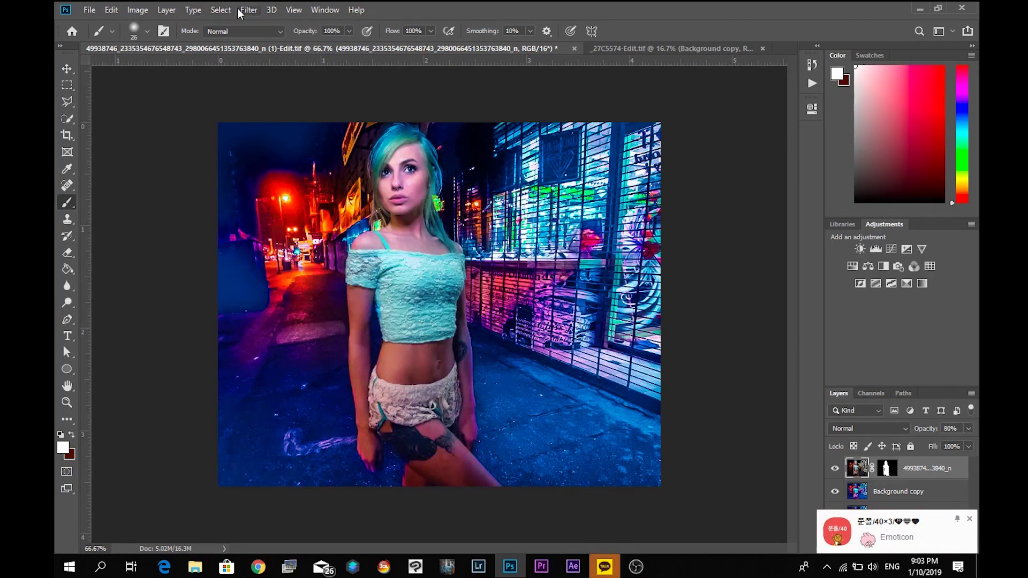
pyautogui.click(166, 9)
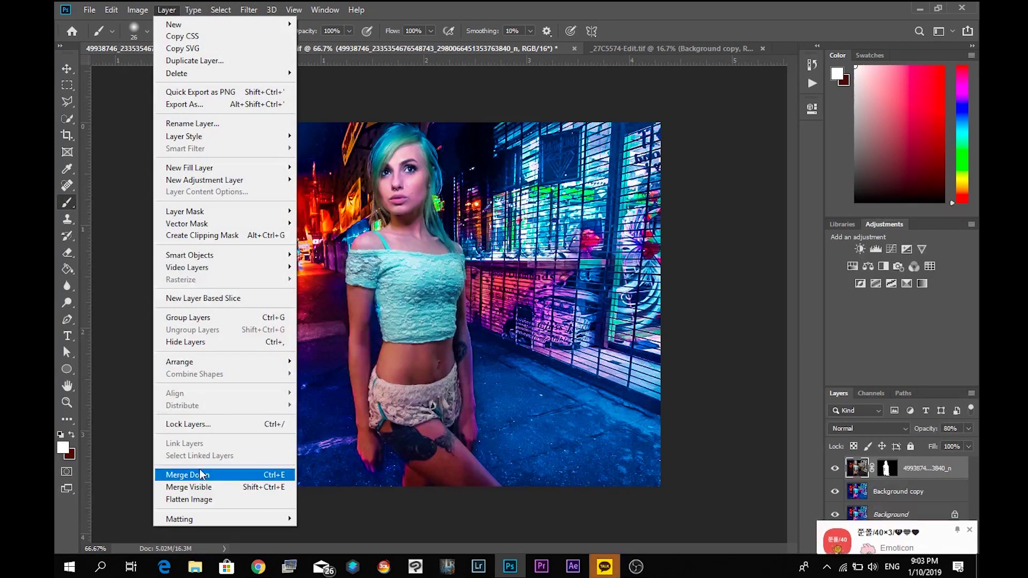
pyautogui.click(202, 486)
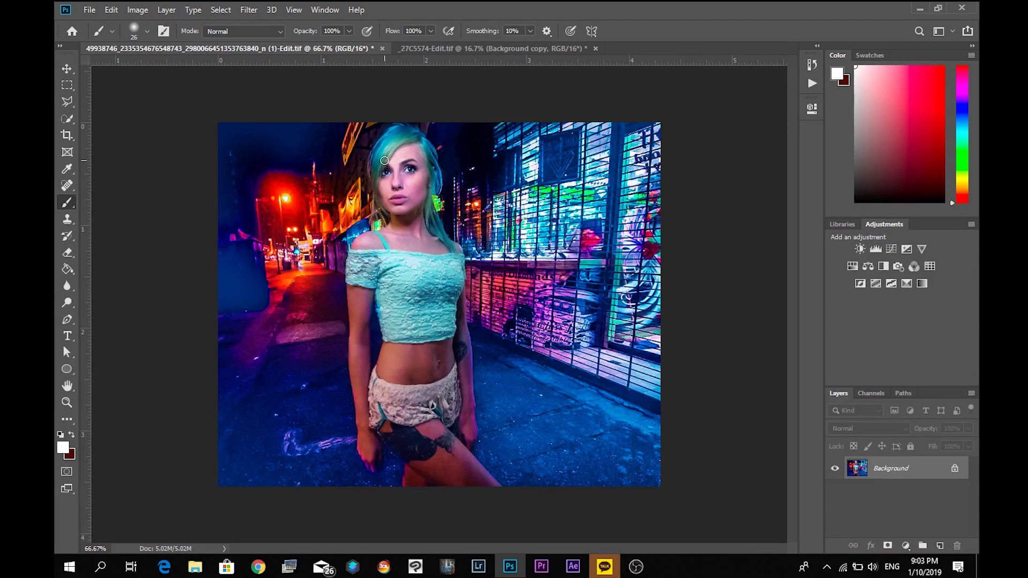
# - Duplicate the merged Background layer of the portrait
pyautogui.hotkey('ctrl', '+')
pyautogui.hotkey('ctrl', '+')
pyautogui.scroll(6, 377, 165)
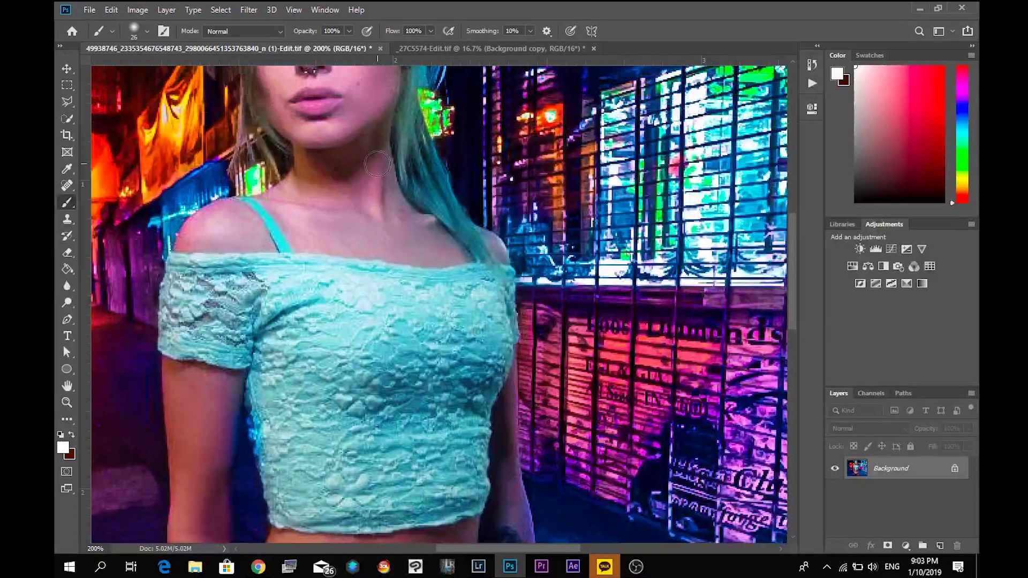
pyautogui.scroll(2, 390, 199)
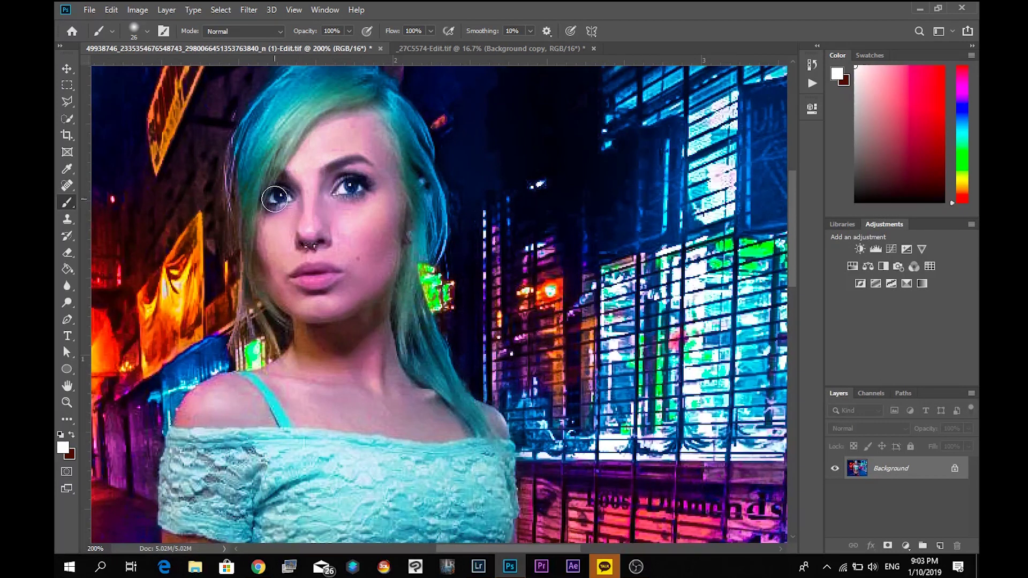
pyautogui.scroll(-3, 356, 196)
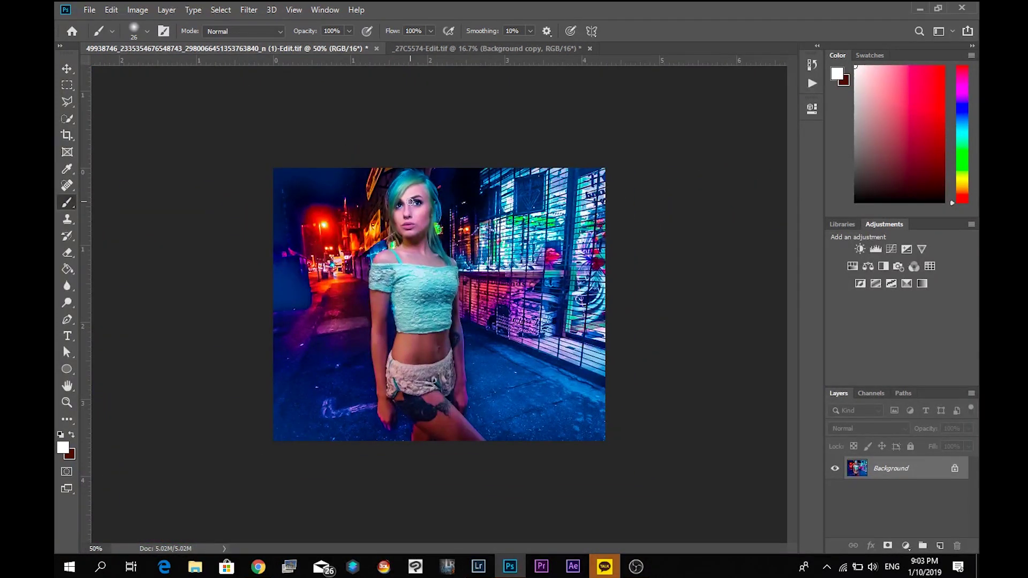
pyautogui.scroll(2, 415, 208)
pyautogui.scroll(1, 326, 69)
pyautogui.scroll(1, 653, 278)
pyautogui.moveTo(958, 473); pyautogui.dragTo(939, 545)
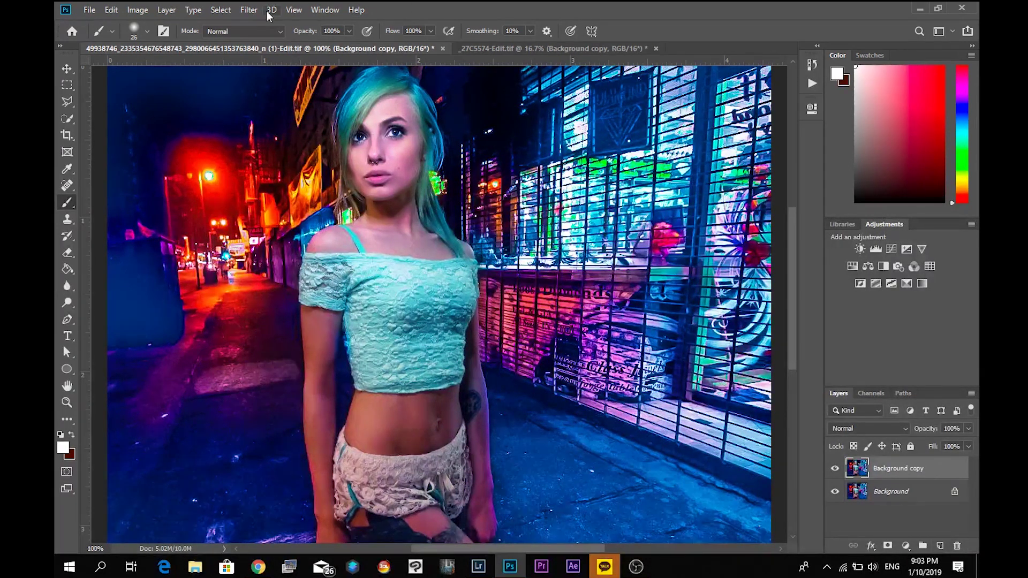
# - Apply the High Pass filter with a radius of 2.0 pixels to the portrait's Background copy layer
pyautogui.click(249, 10)
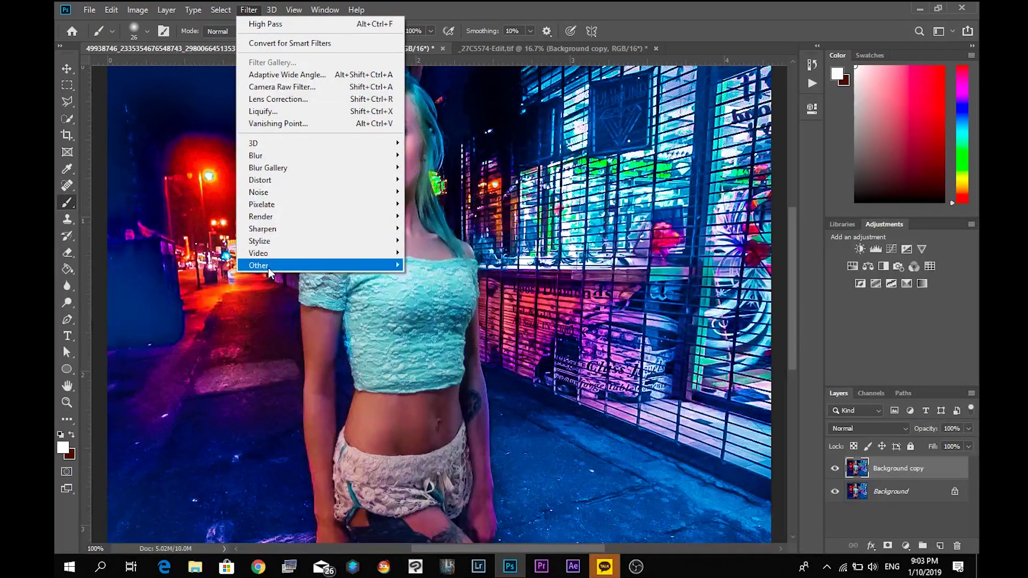
pyautogui.moveTo(378, 266)
pyautogui.click(433, 276)
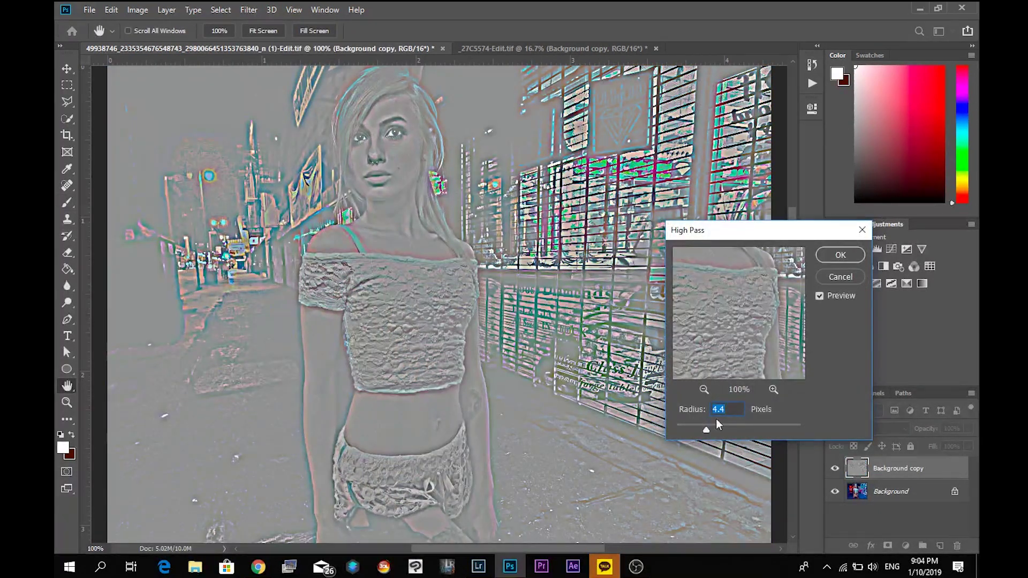
pyautogui.moveTo(704, 431); pyautogui.dragTo(702, 432)
pyautogui.moveTo(700, 433); pyautogui.dragTo(696, 432)
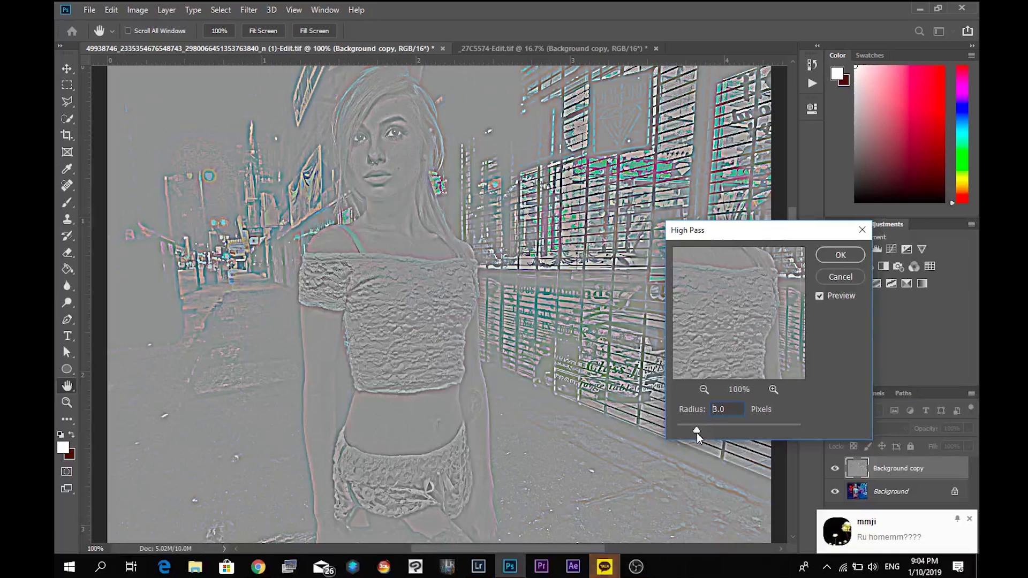
pyautogui.moveTo(696, 432); pyautogui.dragTo(690, 432)
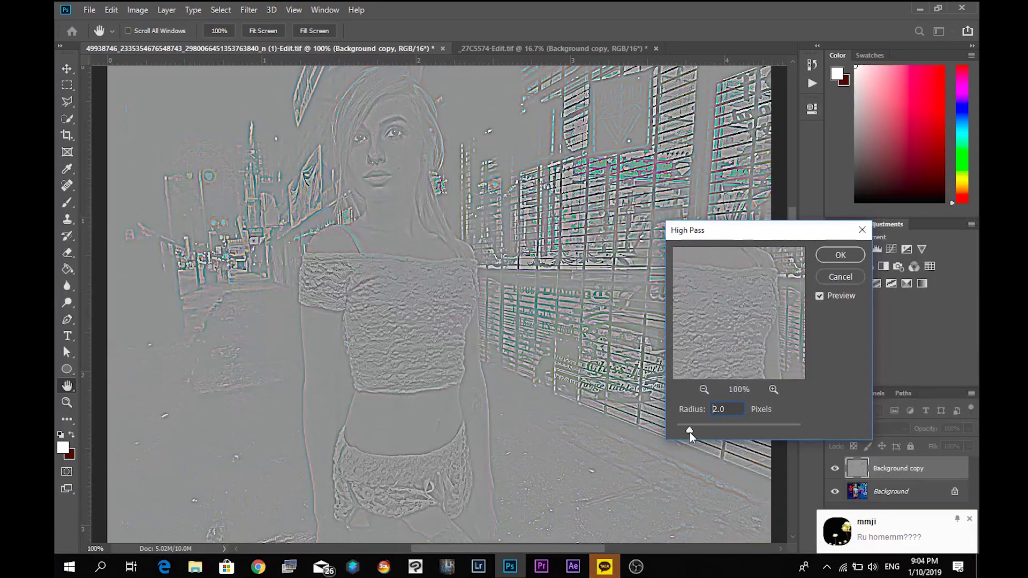
pyautogui.click(850, 255)
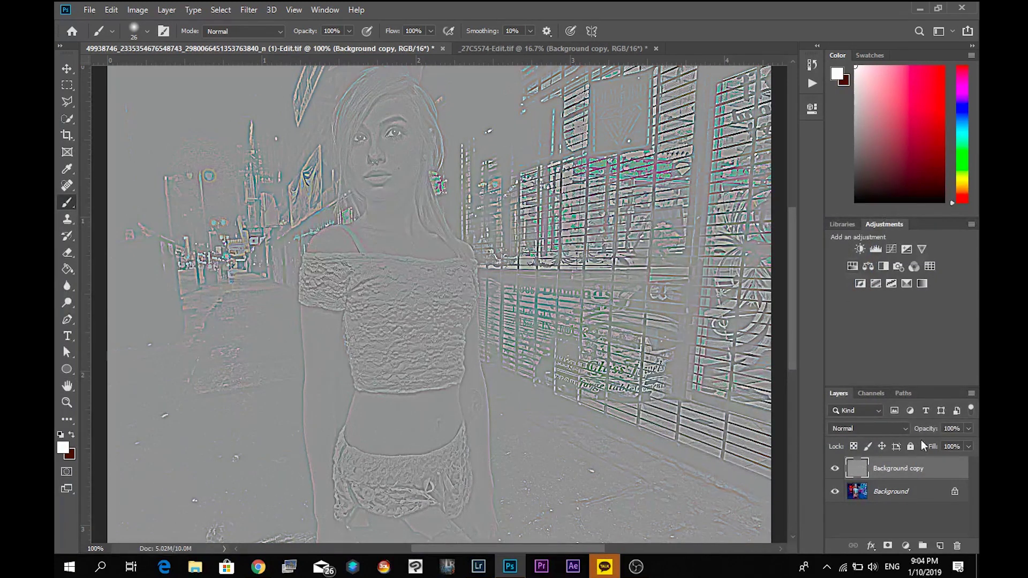
# - Set the portrait's High Pass layer to Overlay blending and hide its effect with an inverted black layer mask
pyautogui.click(904, 429)
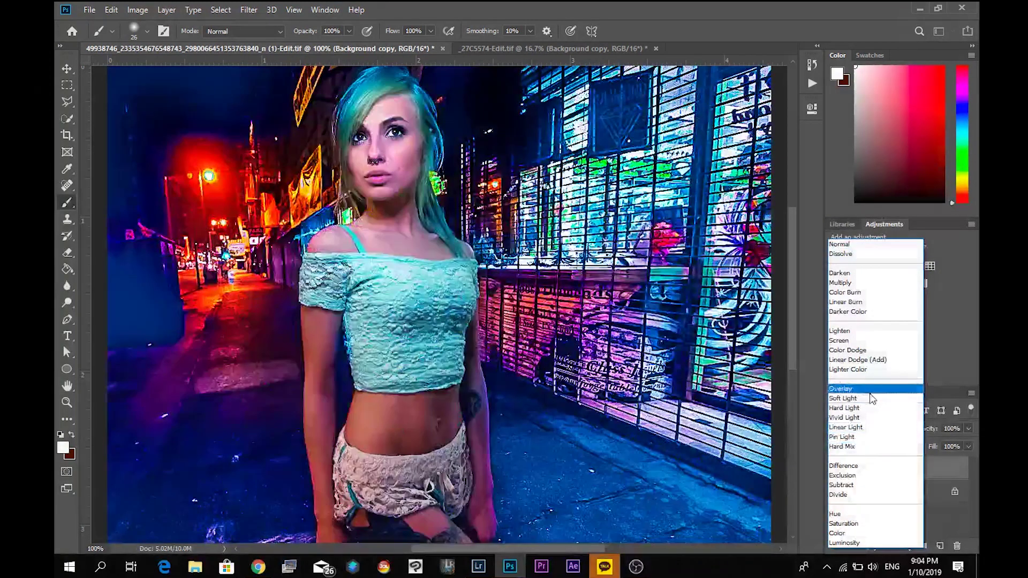
pyautogui.click(867, 388)
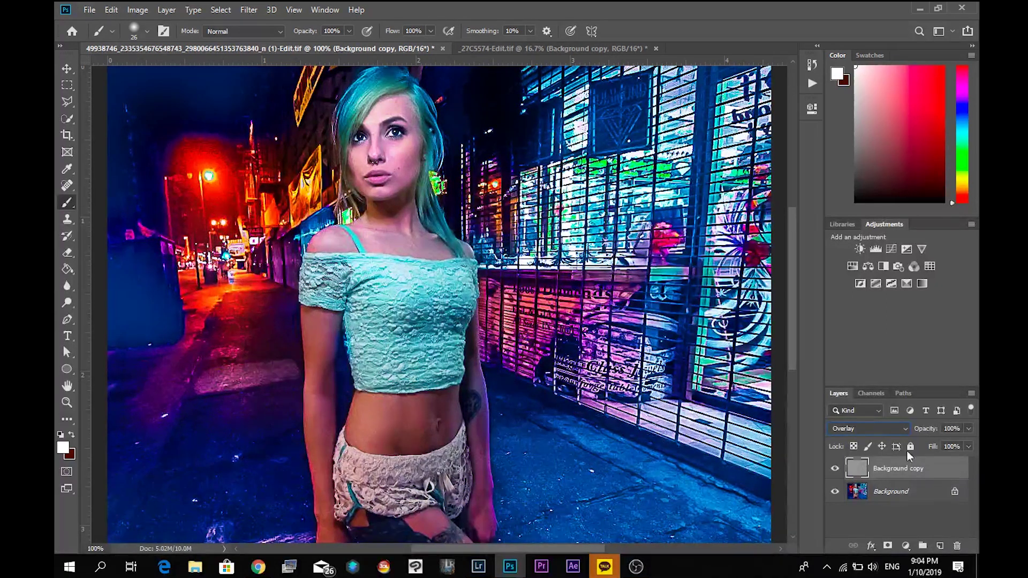
pyautogui.moveTo(891, 473); pyautogui.dragTo(890, 545)
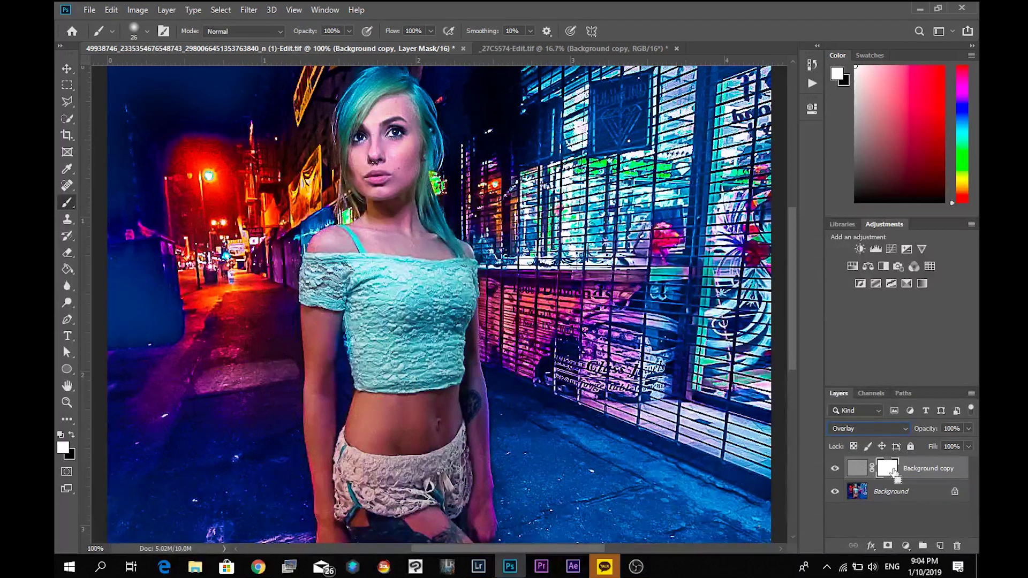
pyautogui.hotkey('ctrl', 'i')
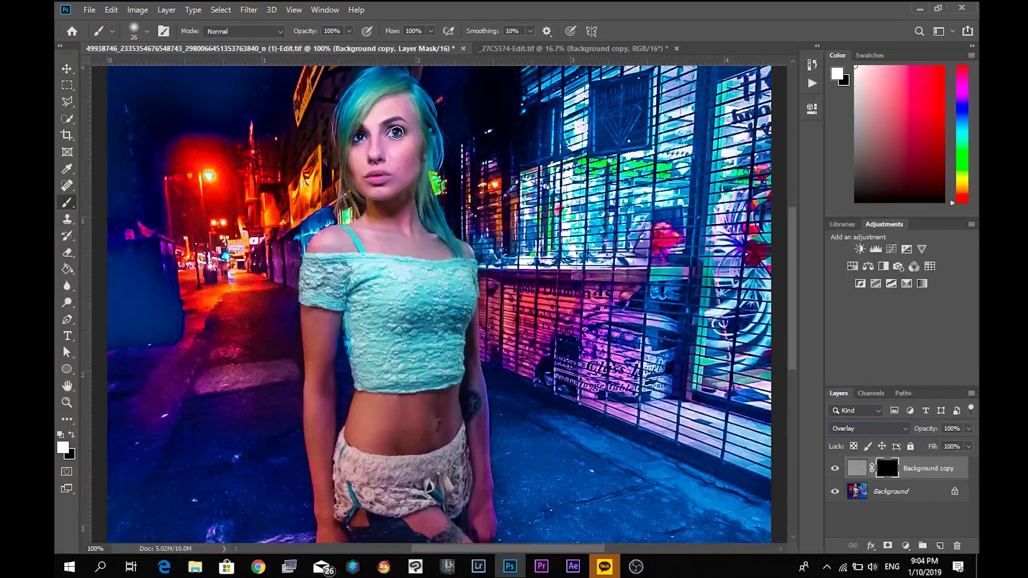
# - Paint white on the layer mask over the woman's eye to reveal the sharpening, keeping white as the foreground color
pyautogui.moveTo(397, 131); pyautogui.dragTo(405, 133)
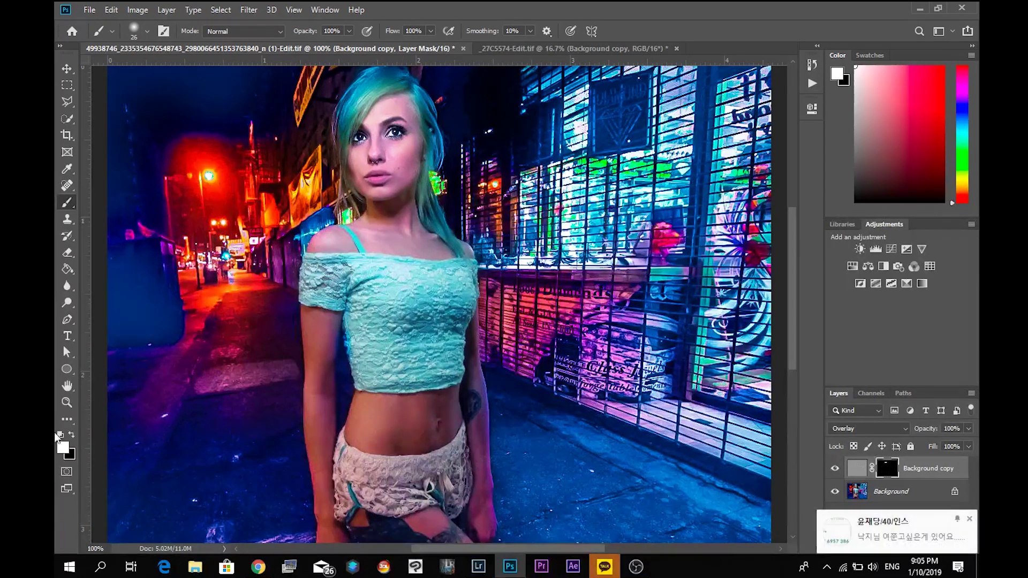
pyautogui.click(72, 437)
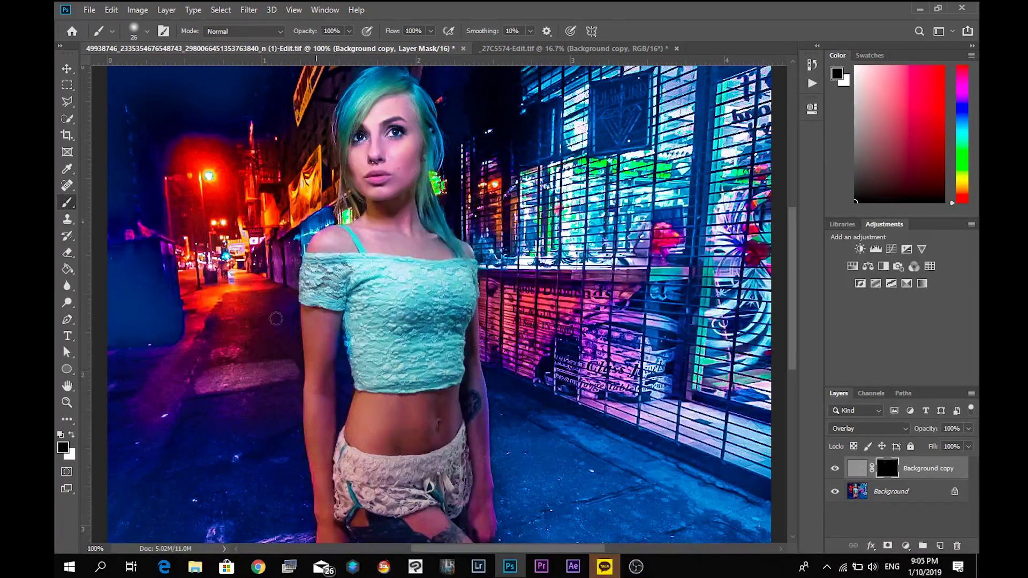
pyautogui.press('x')
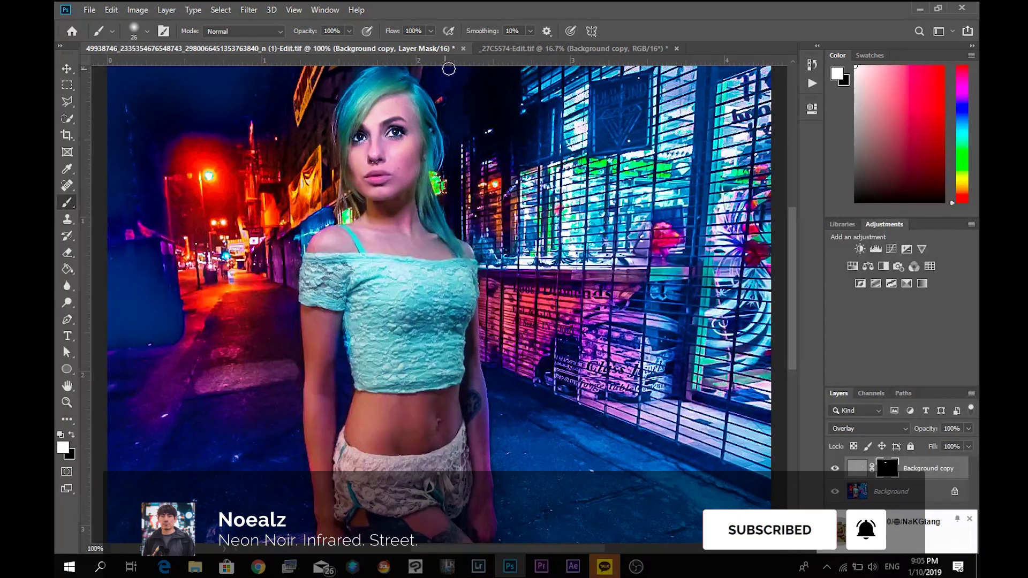
# - Switch to the night street document _27C5574-Edit.tif and add an inverted black layer mask to its Background copy layer
pyautogui.click(582, 49)
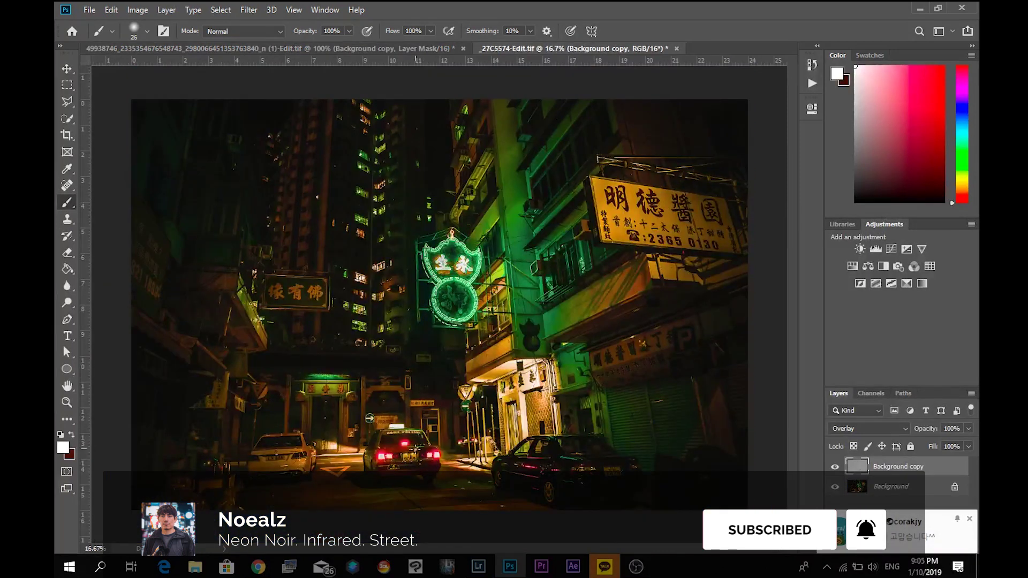
pyautogui.click(969, 519)
pyautogui.moveTo(910, 466); pyautogui.dragTo(888, 545)
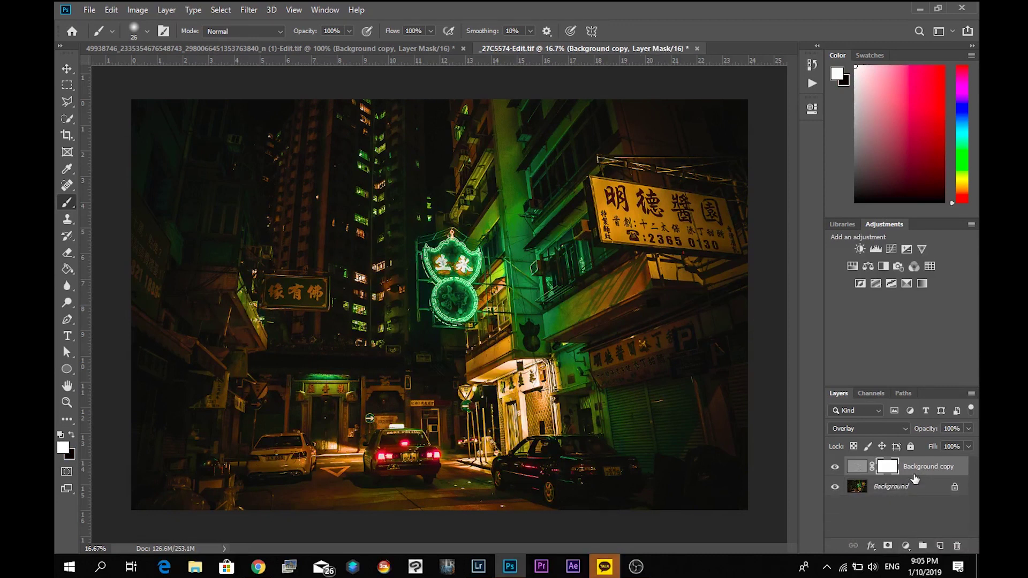
pyautogui.hotkey('ctrl', 'i')
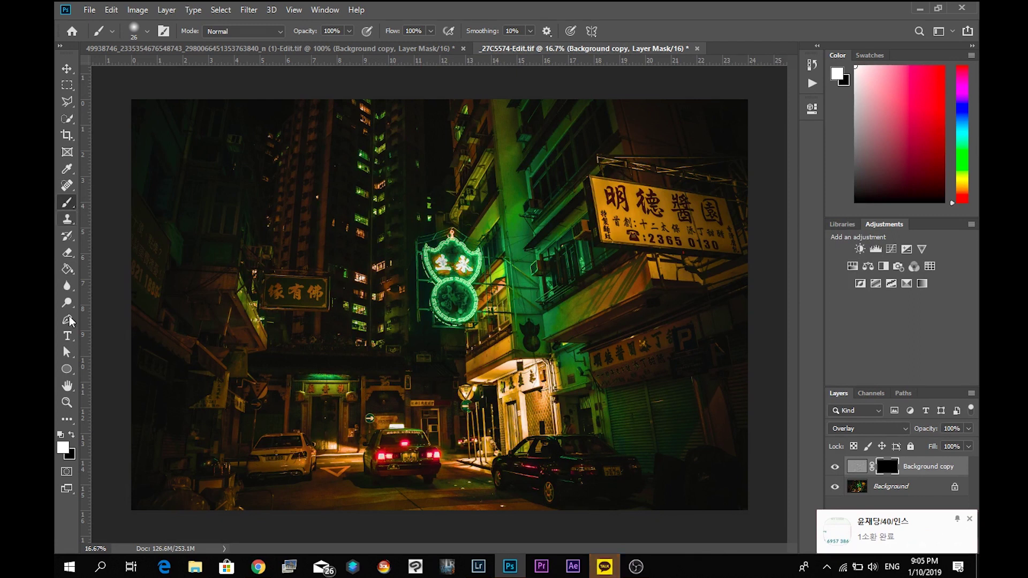
# - Set the brush size to 480 px and paint white on the mask over the tower windows and the green neon sign
pyautogui.click(148, 33)
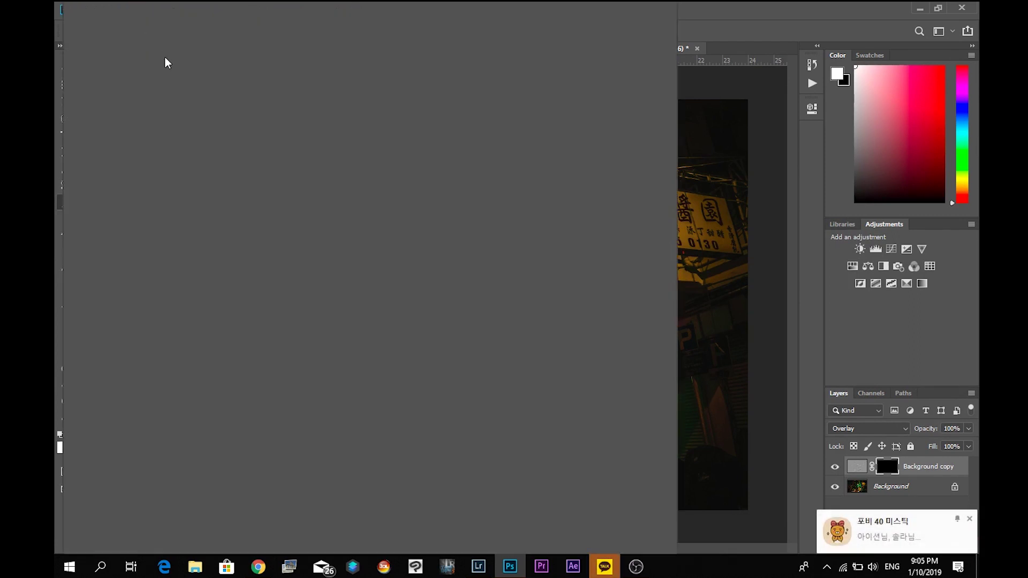
pyautogui.moveTo(152, 34)
pyautogui.mouseDown()
pyautogui.moveTo(177, 18)
pyautogui.moveTo(257, 19)
pyautogui.moveTo(718, 261)
pyautogui.mouseUp()
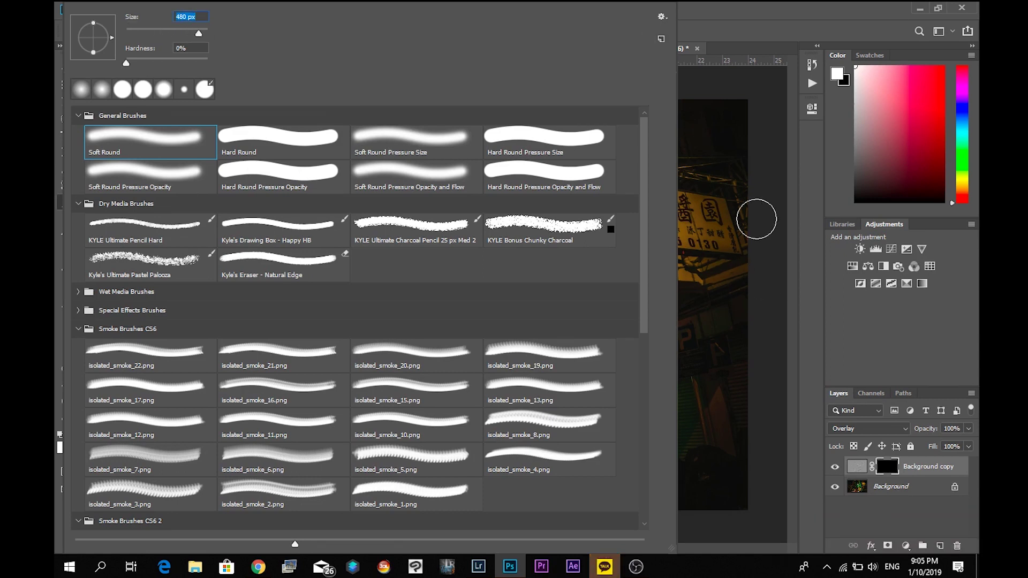
pyautogui.click(779, 27)
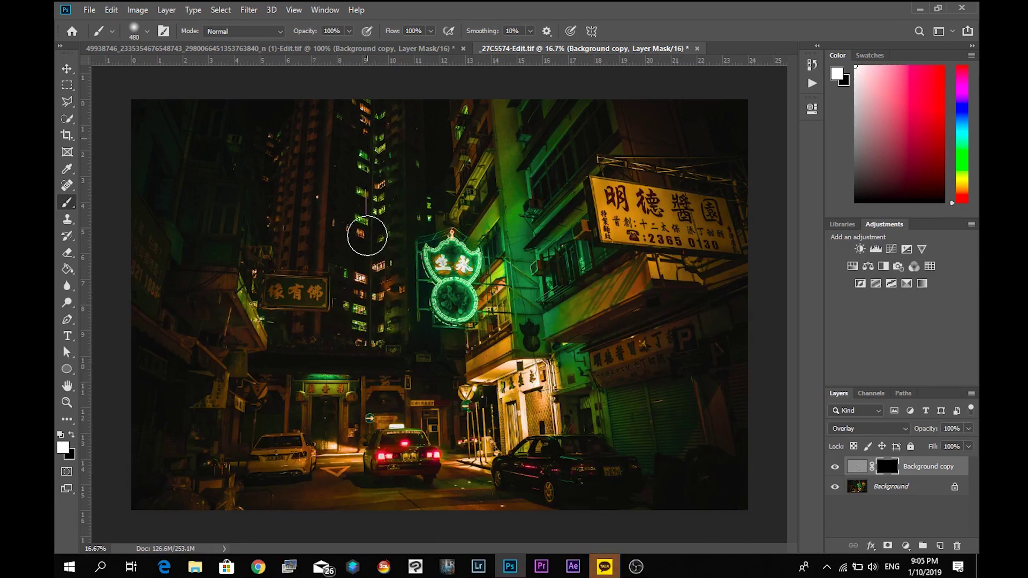
pyautogui.moveTo(376, 132); pyautogui.dragTo(376, 295)
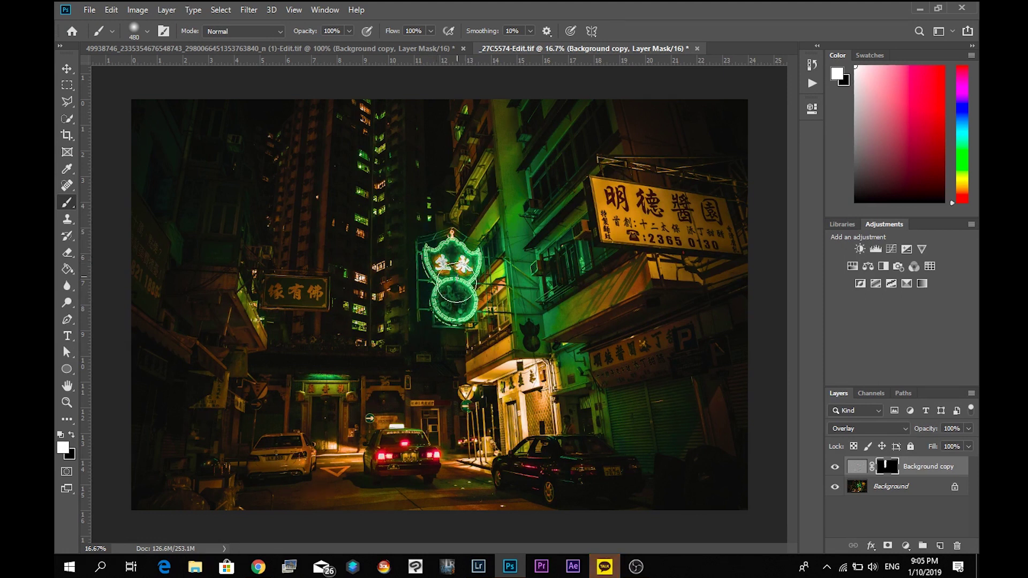
pyautogui.click(456, 311)
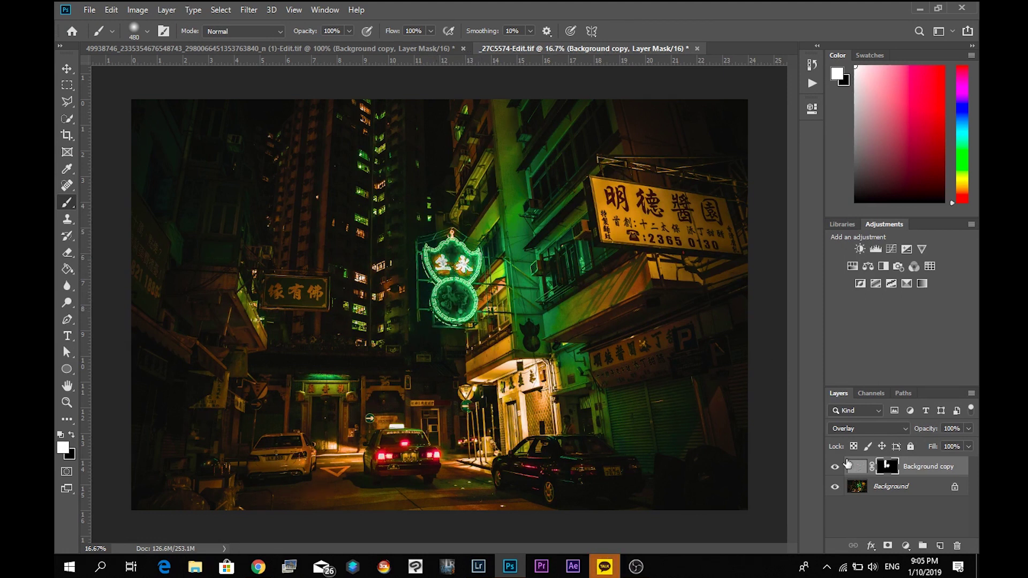
# - Compare the street photo with the masked High Pass layer hidden and shown, including a close view of the green neon sign
pyautogui.click(834, 468)
pyautogui.click(833, 466)
pyautogui.hotkey('ctrl', '+')
pyautogui.hotkey('ctrl', '+')
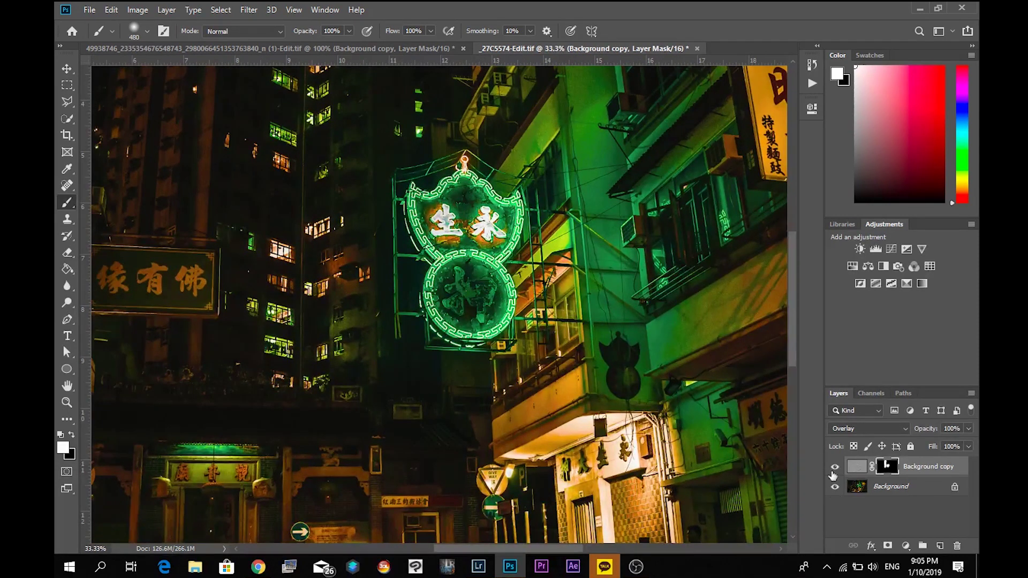
pyautogui.click(835, 467)
pyautogui.click(834, 467)
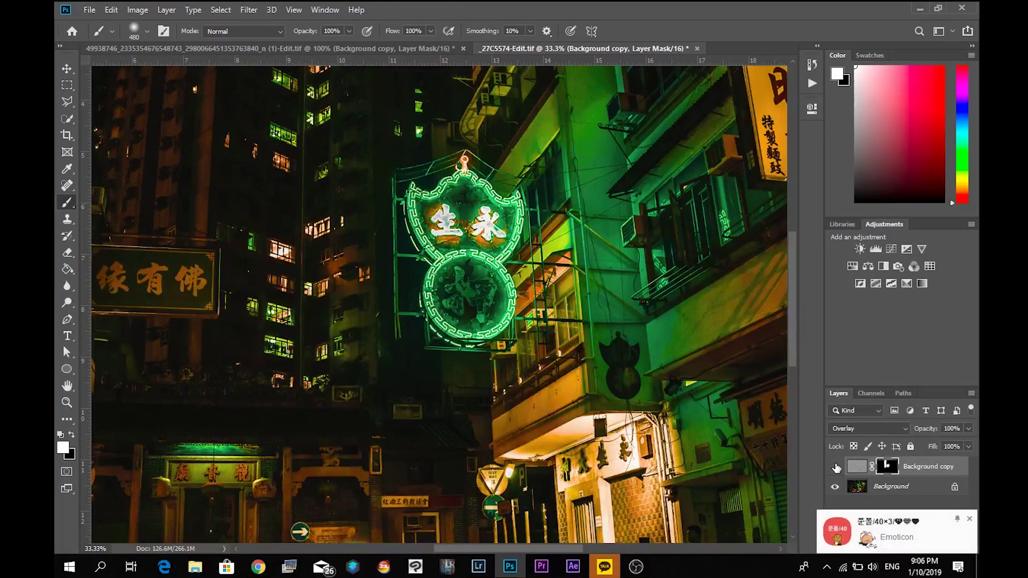
pyautogui.click(834, 467)
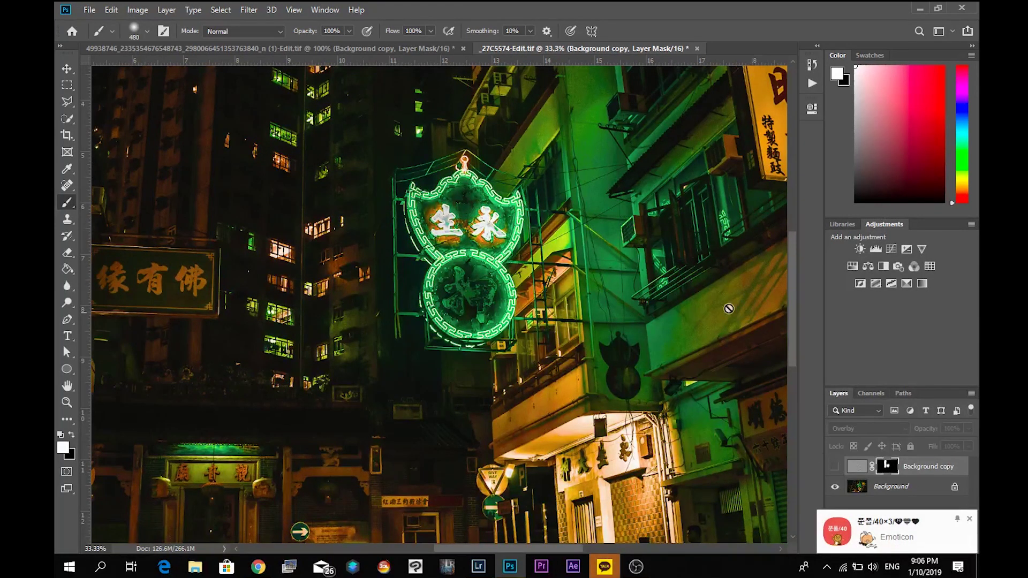
pyautogui.hotkey('ctrl', '-')
pyautogui.hotkey('ctrl', '-')
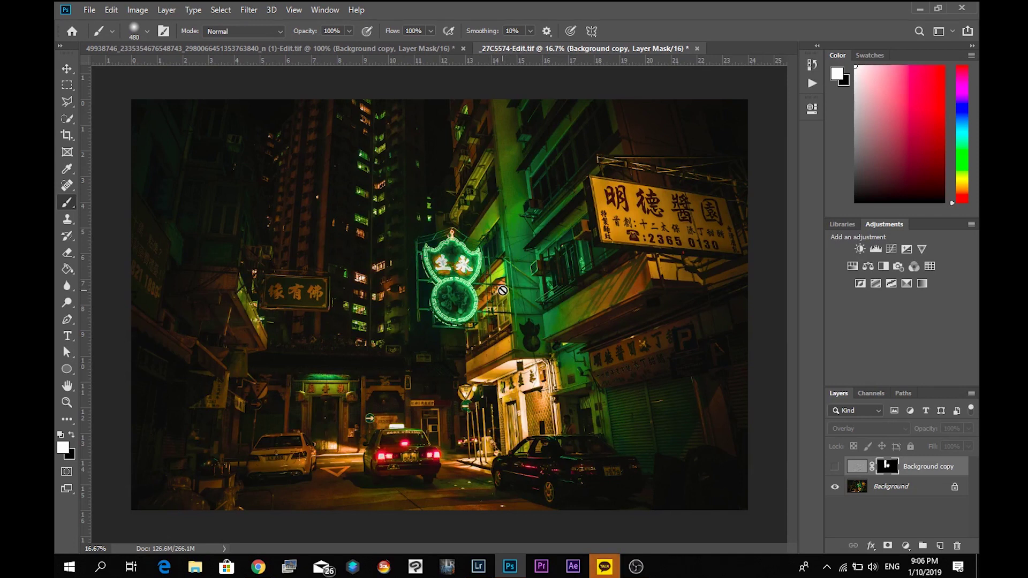
# - Switch to Lightroom Classic with the street photo in the Develop module
pyautogui.click(483, 570)
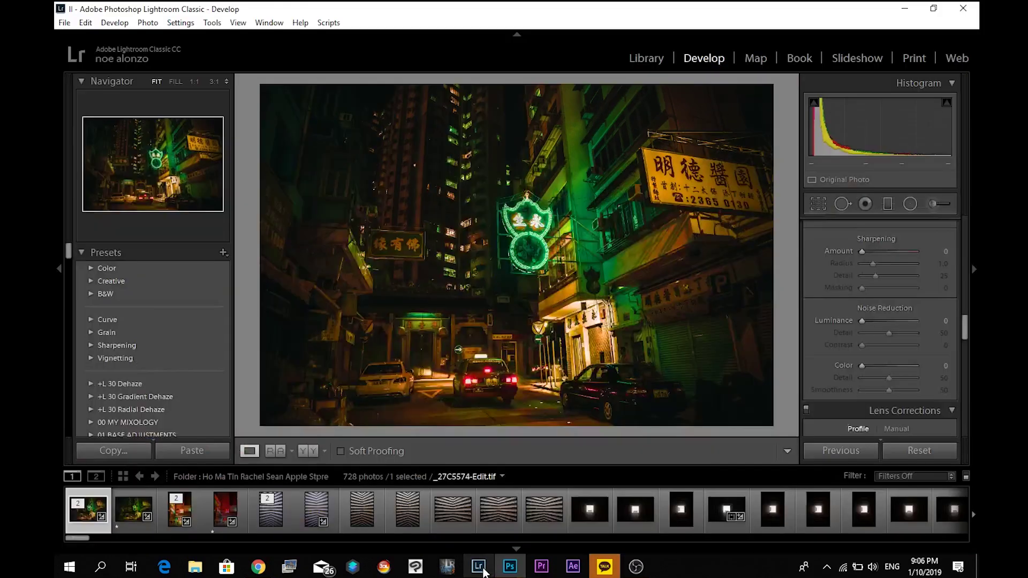